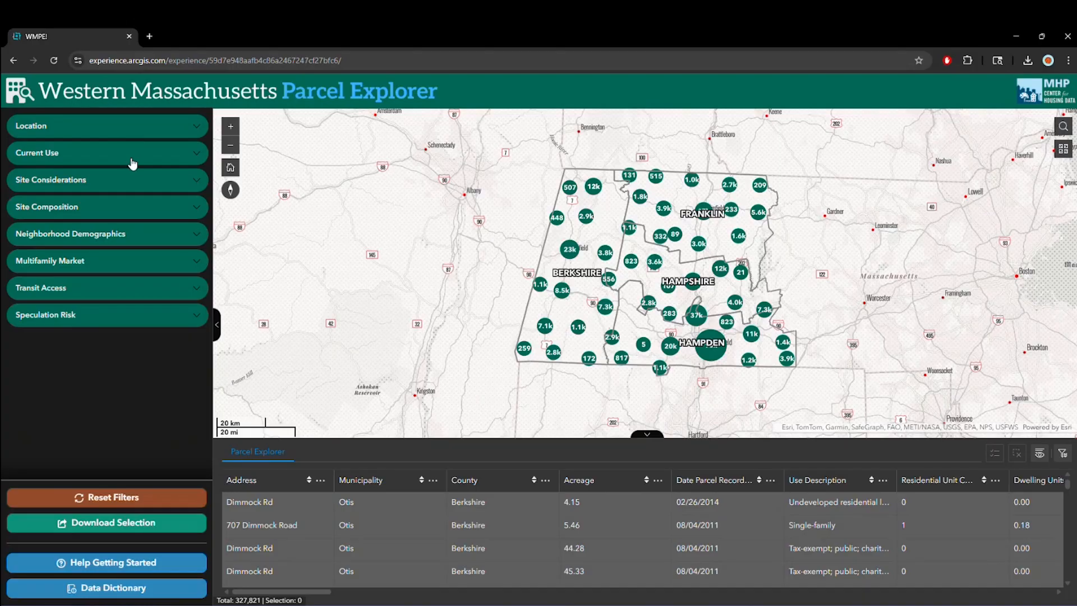
- Filter the parcels by primary use description to Single-family
click(141, 131)
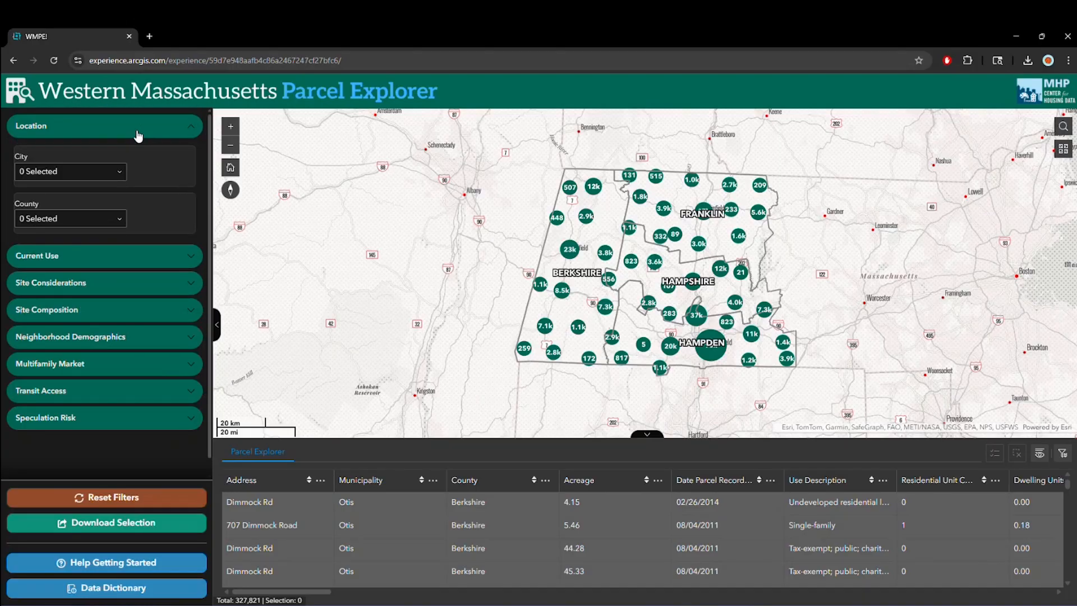
click(140, 131)
click(134, 157)
click(111, 198)
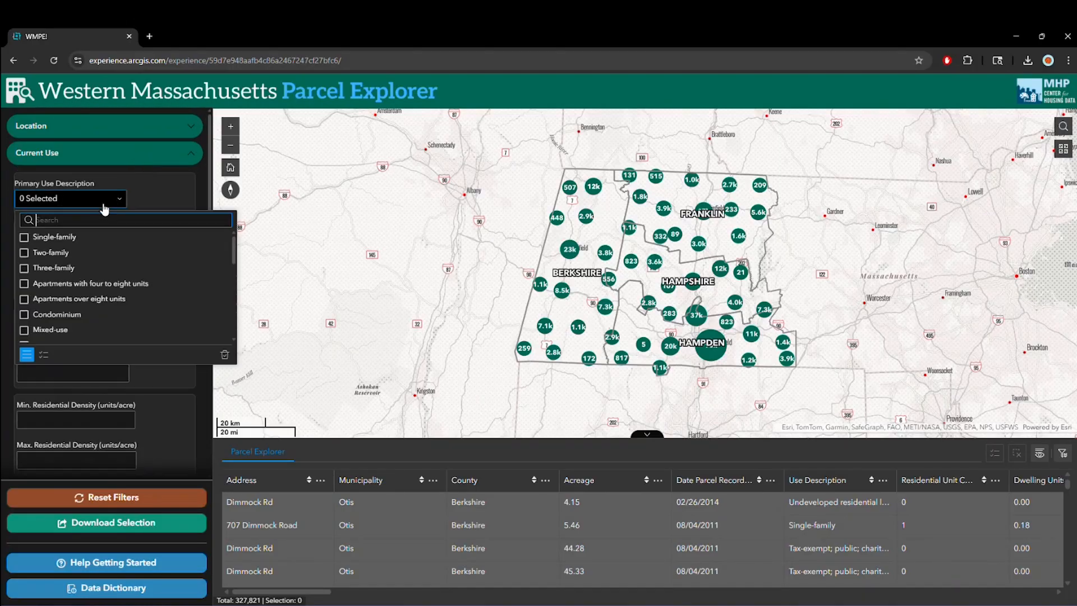
click(88, 241)
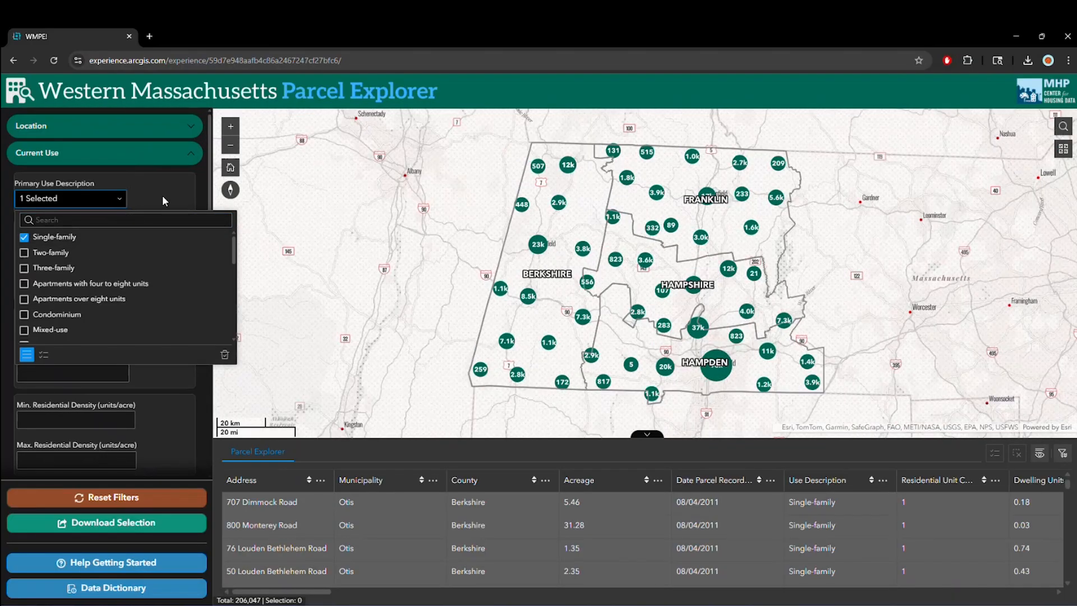
click(157, 196)
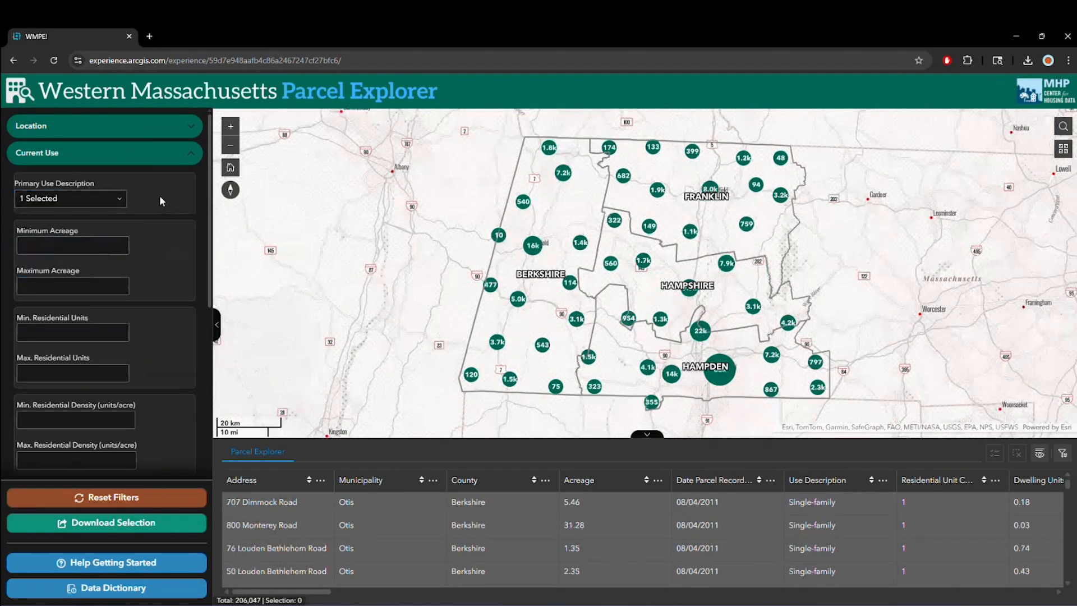
- Set the minimum acreage filter to 1 and collapse the Current Use filters
click(100, 246)
text(1)
click(166, 237)
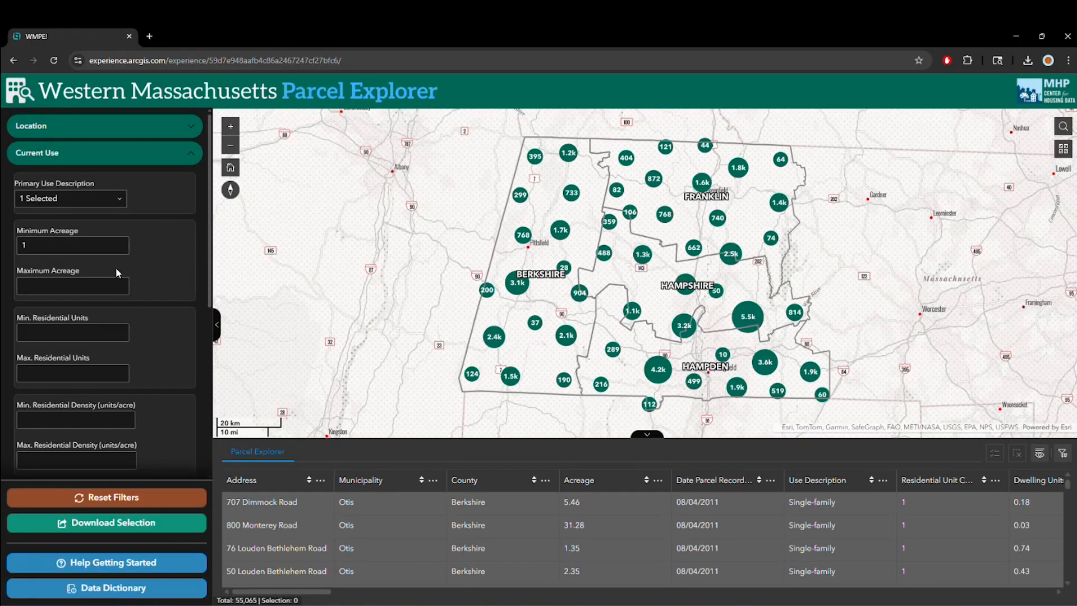
click(135, 158)
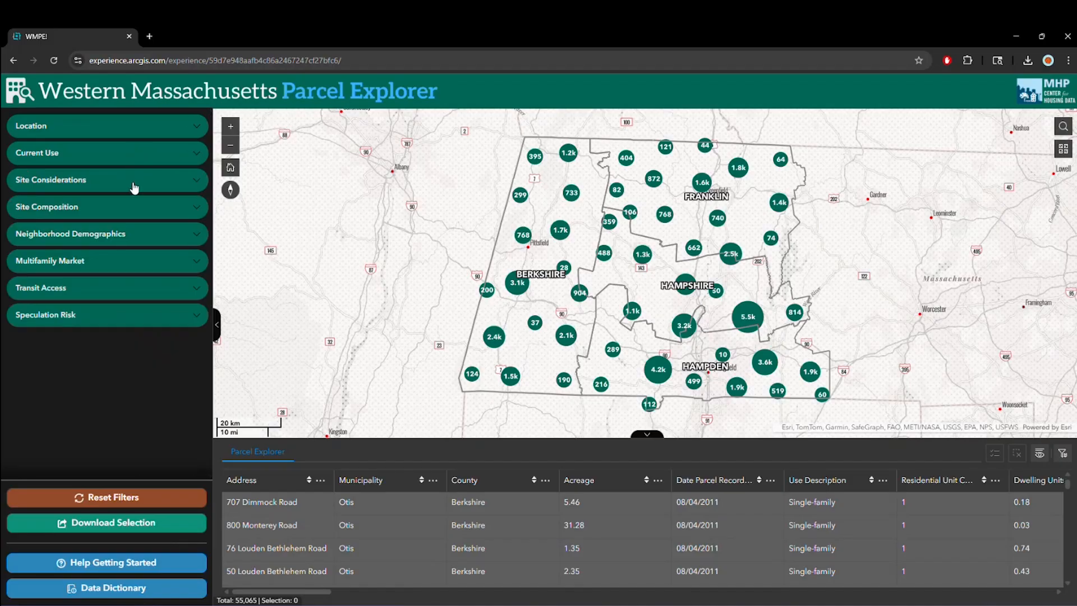
- Limit the structures coverage in the Site Composition filters to between 0 and 50 percent of parcel area
click(134, 187)
click(136, 186)
click(133, 208)
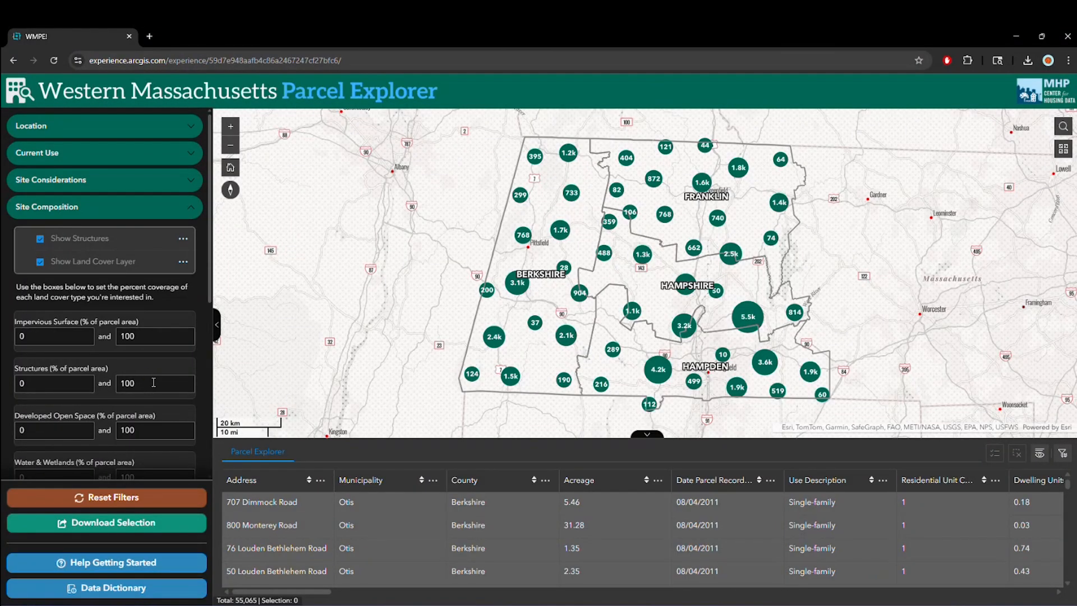
double_click(145, 384)
text(50)
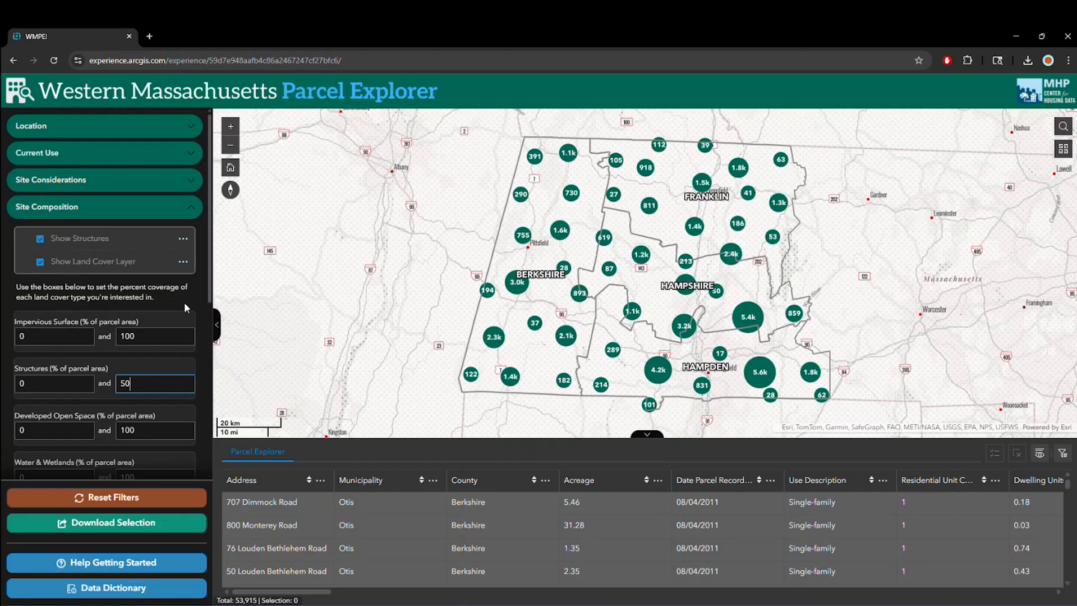
click(163, 218)
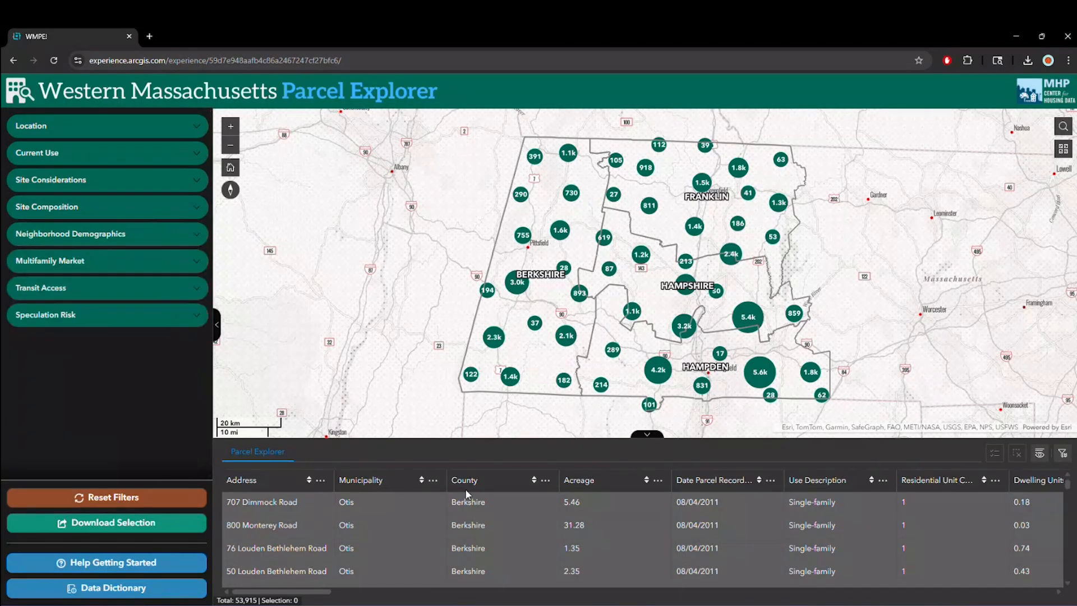
scroll(618, 522, down, 3)
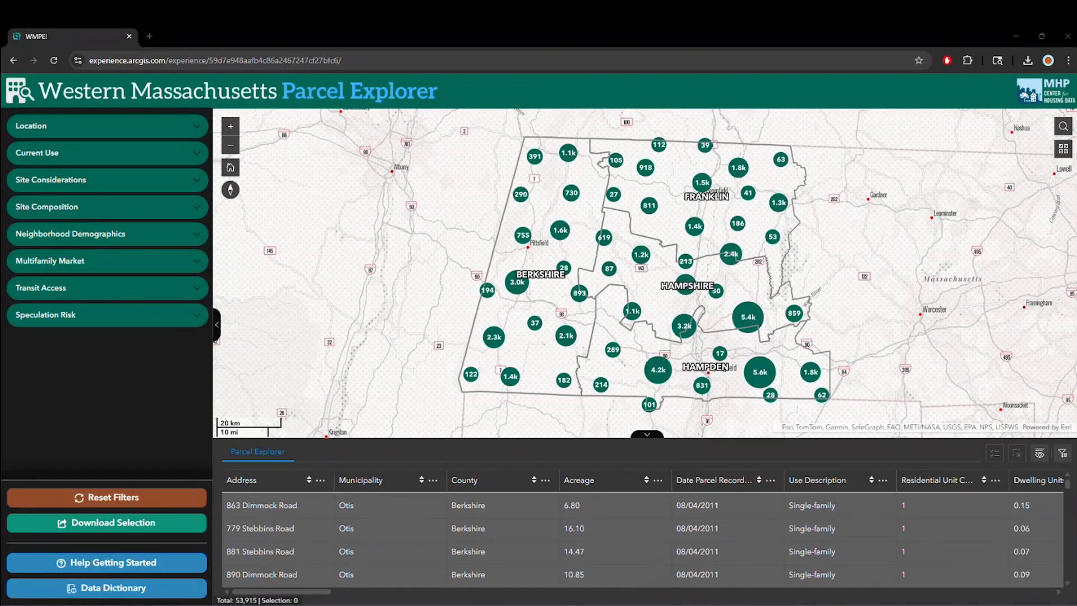
scroll(561, 529, down, 2)
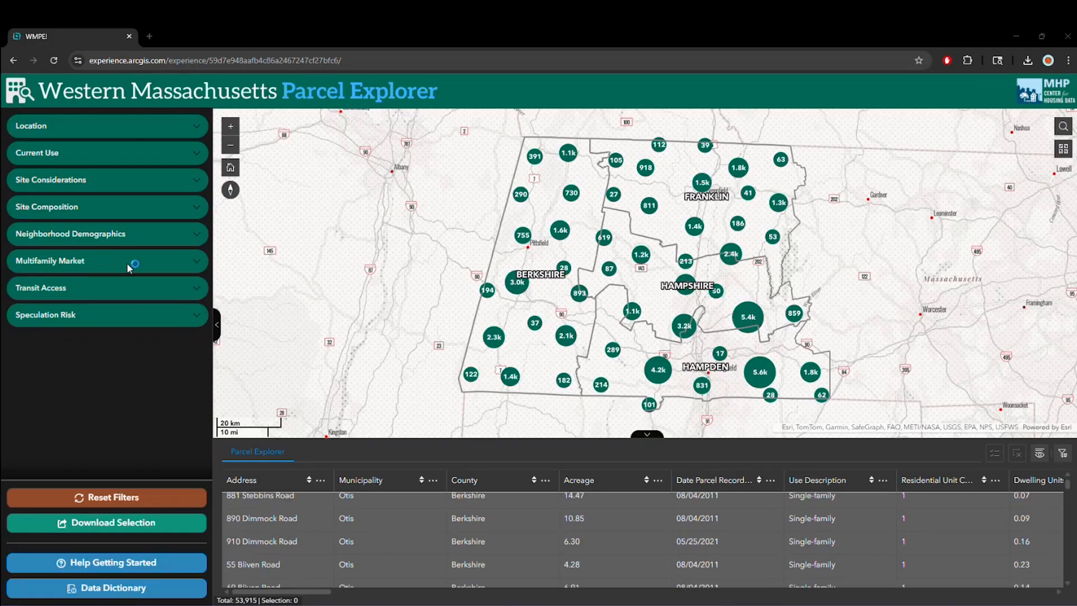
scroll(304, 543, down, 3)
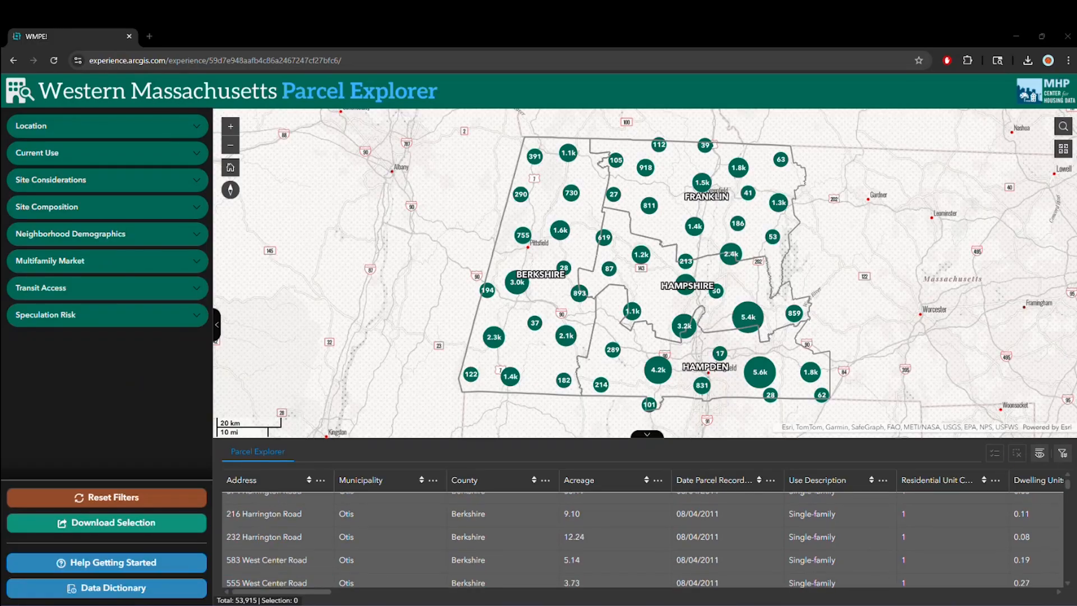
drag(1070, 492, 1069, 528)
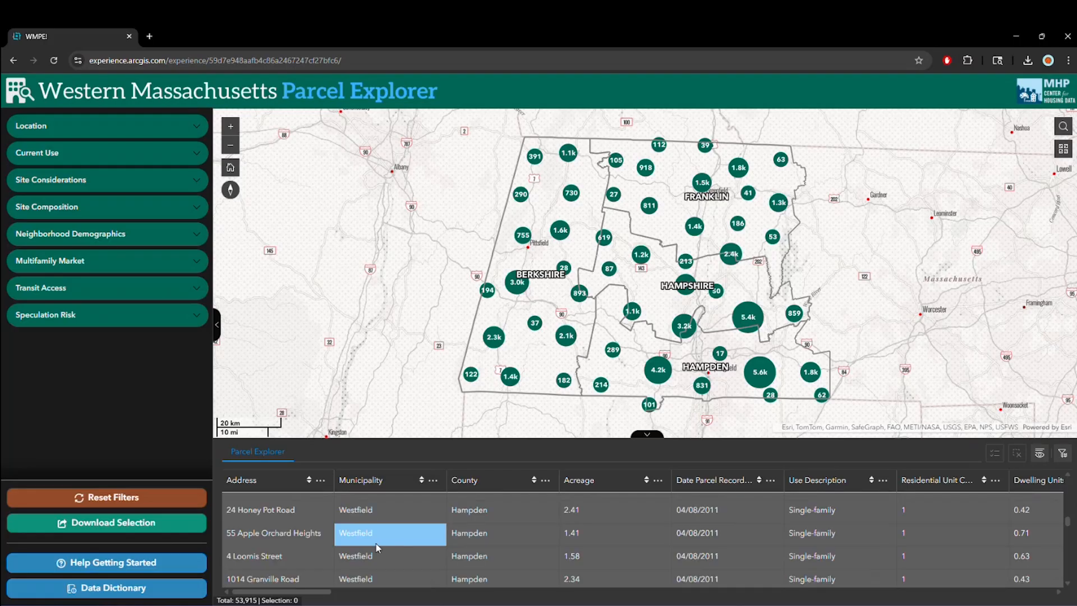
click(317, 538)
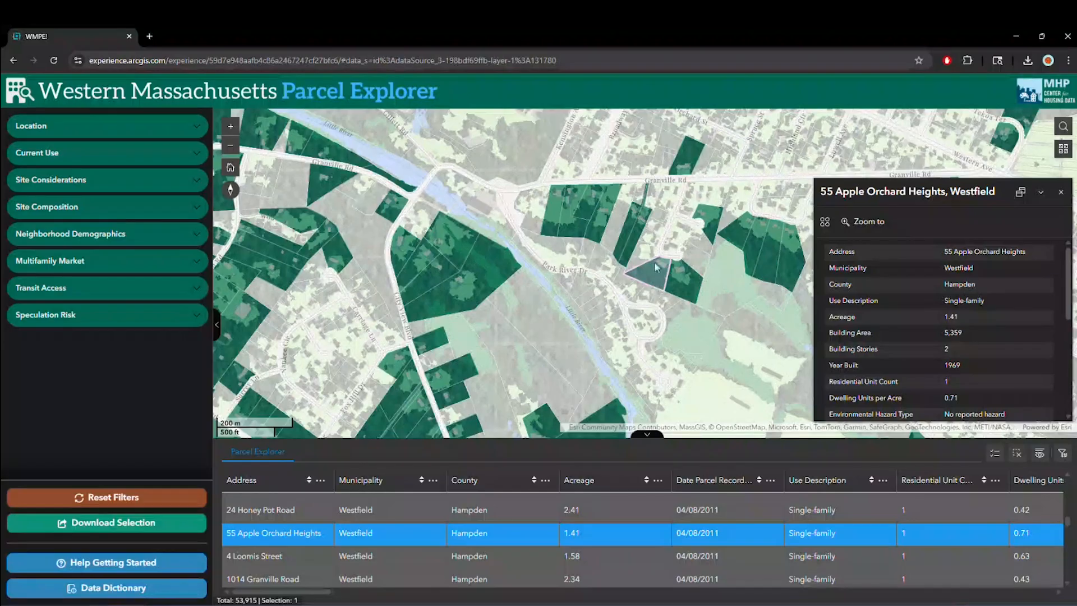
scroll(657, 273, up, 2)
scroll(671, 297, up, 2)
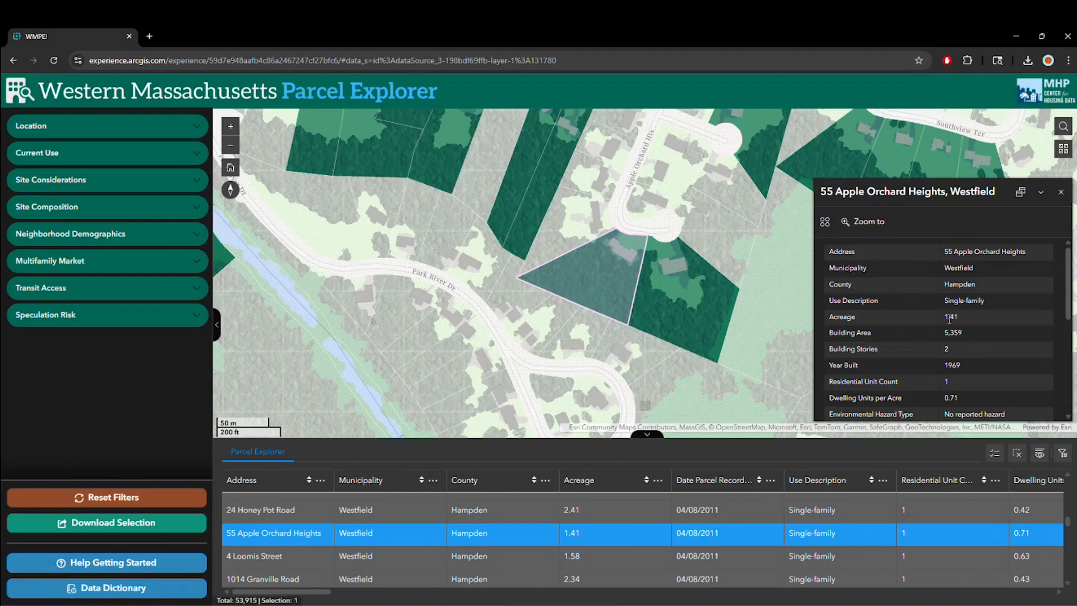
click(644, 272)
- Show the RTA bus stops and bus routes, and filter for parcels with an RTA stop within 1/2 mile
click(118, 294)
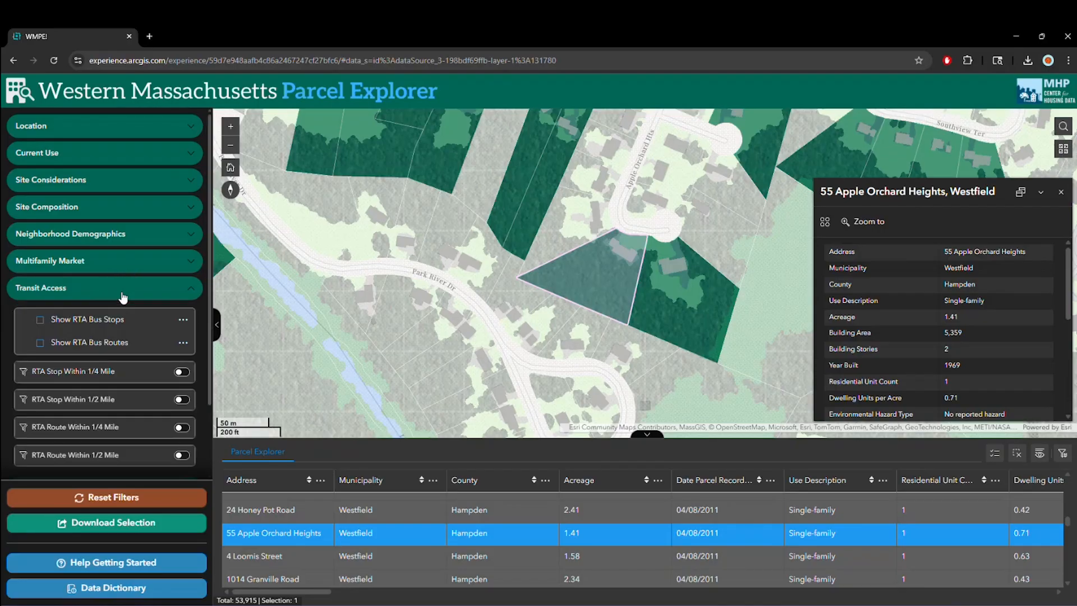
click(41, 319)
click(40, 343)
click(183, 401)
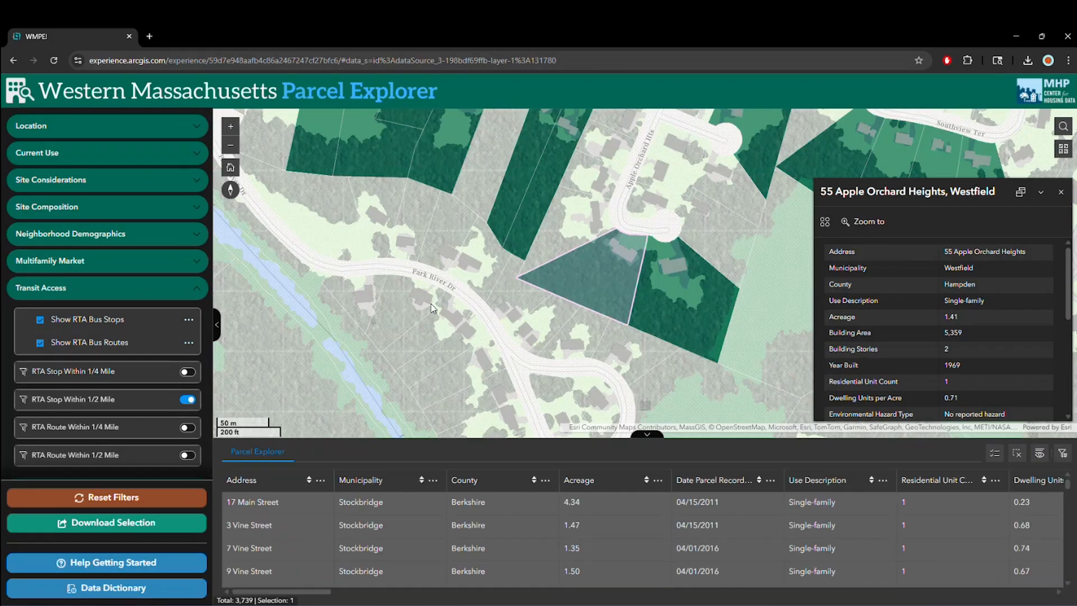
click(228, 166)
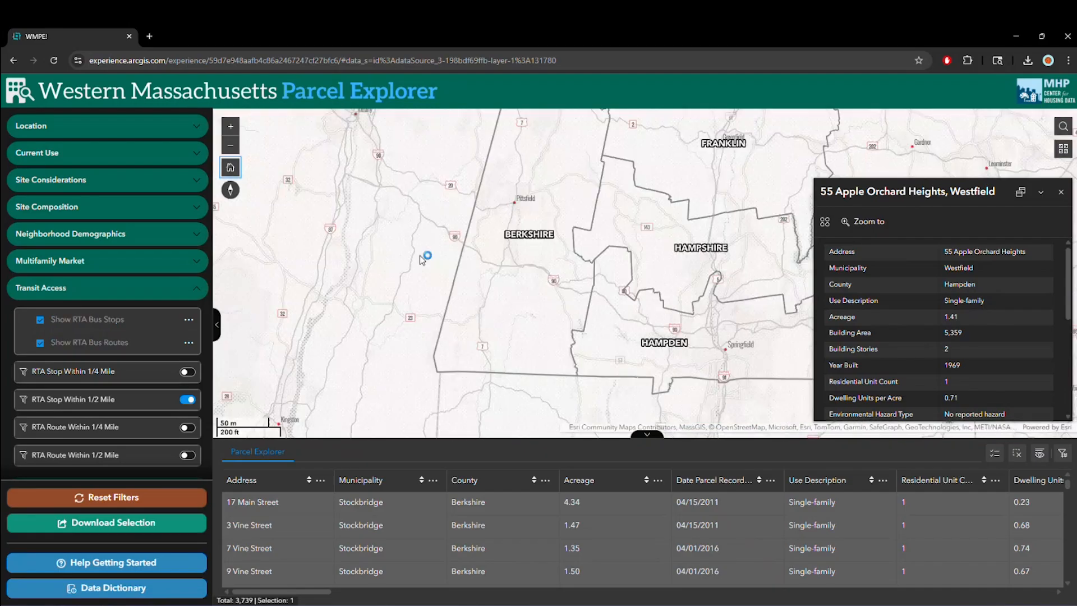
click(1062, 192)
click(378, 534)
click(309, 535)
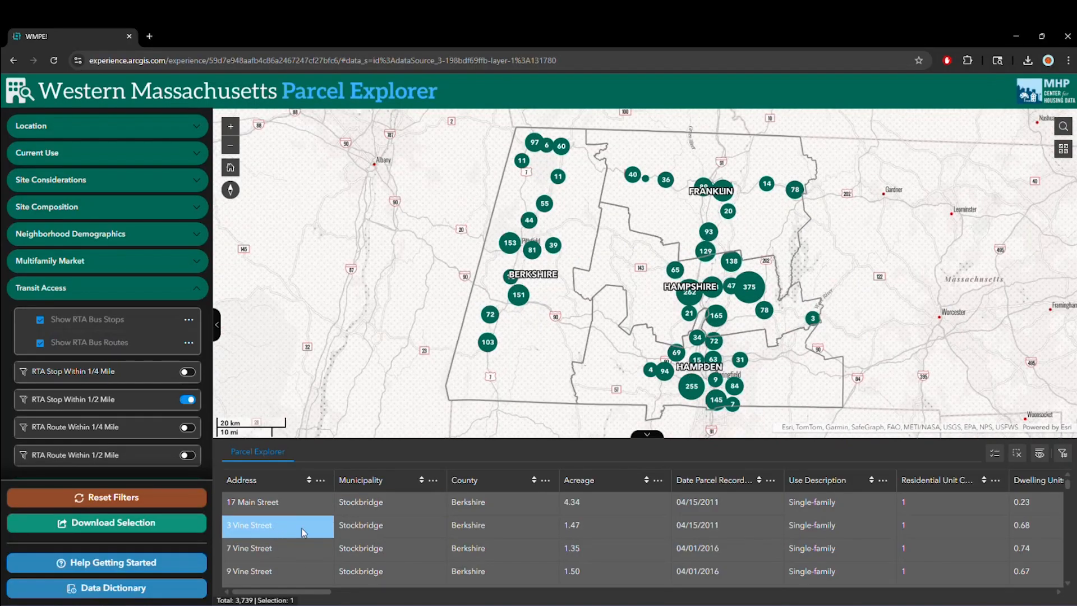
click(303, 532)
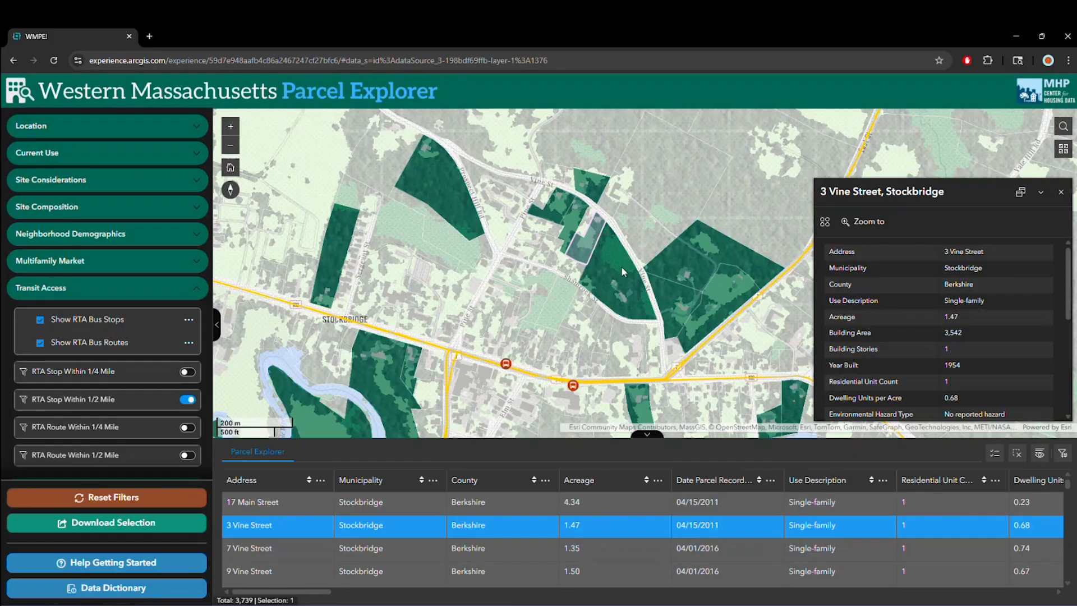
scroll(598, 219, up, 3)
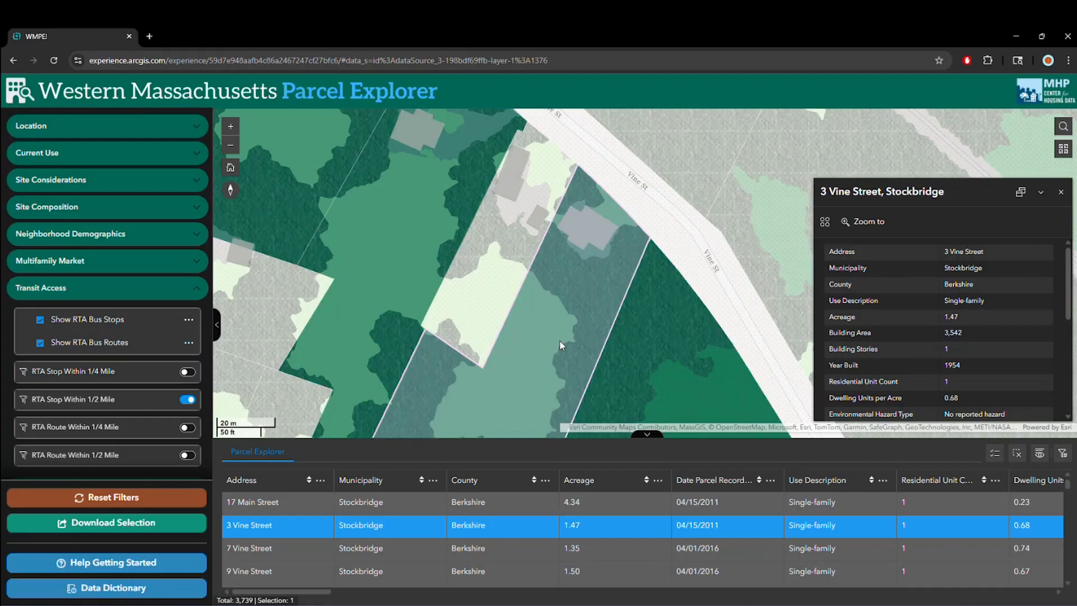
scroll(546, 323, down, 3)
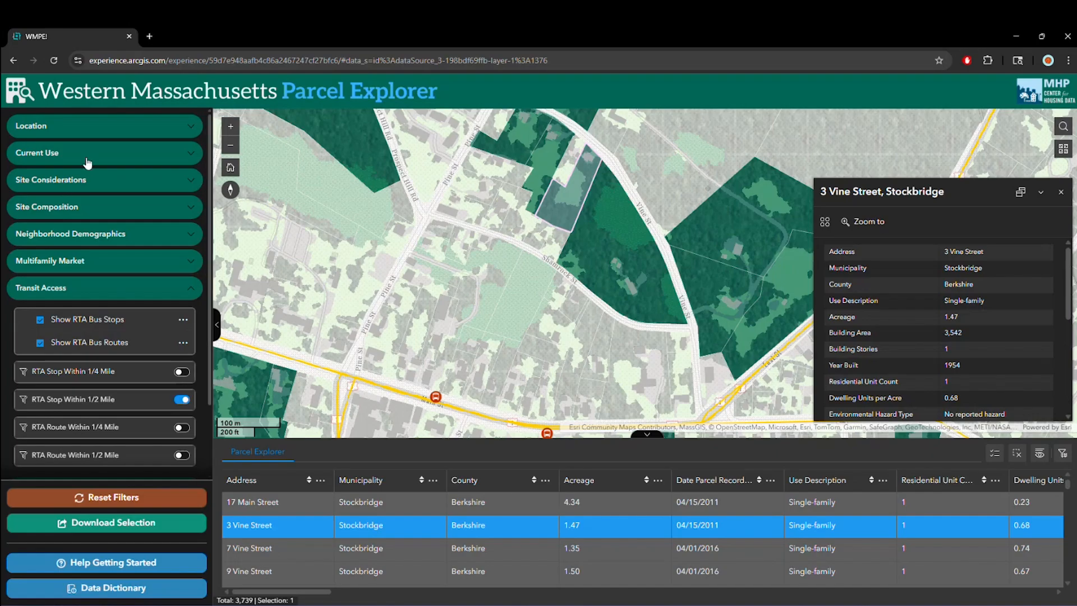
- Restrict the parcel location to Hampden County
click(95, 130)
click(79, 218)
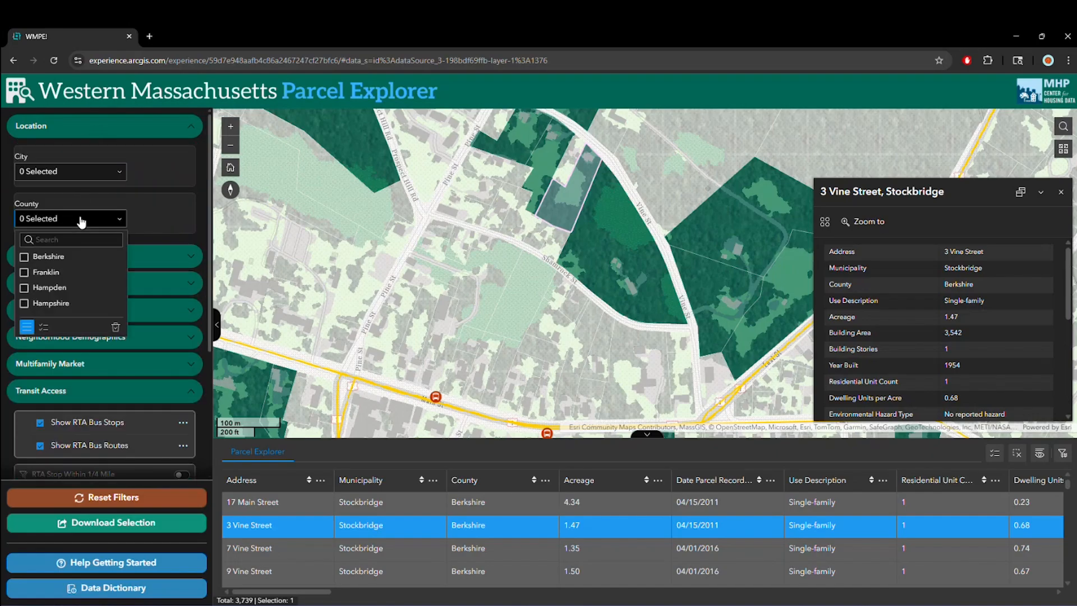
click(65, 289)
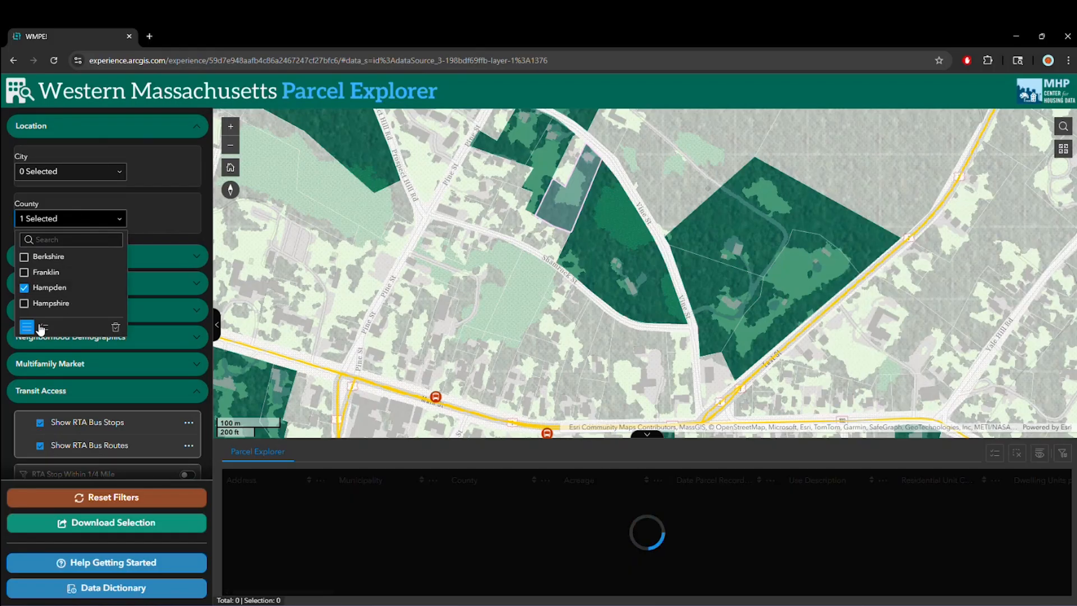
click(147, 139)
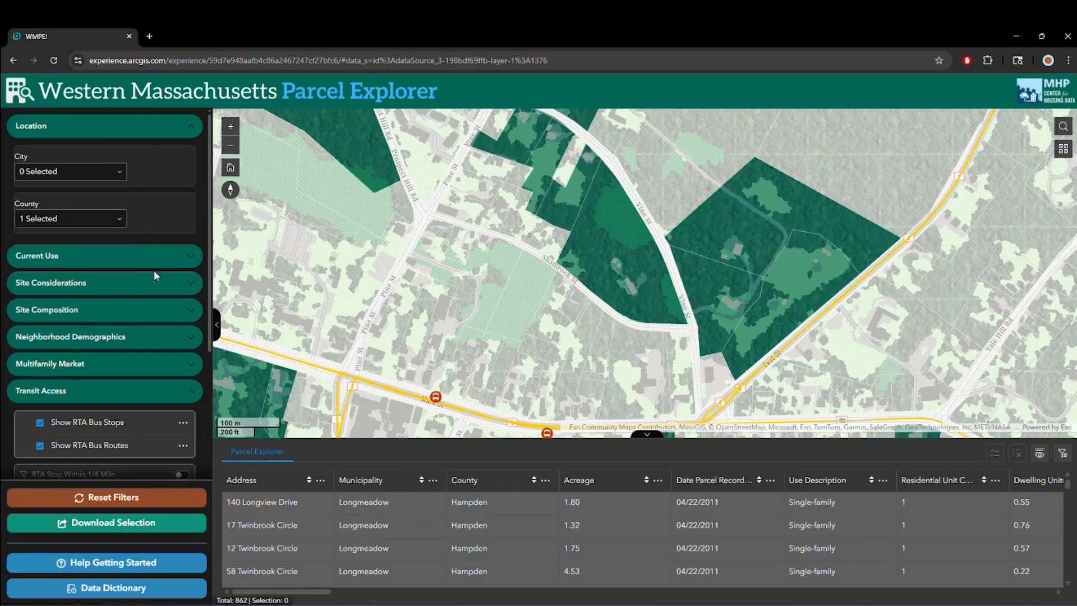
- Set the minimum percentage of renters by census tract to 30 in the Neighborhood Demographics filters
scroll(132, 342, down, 3)
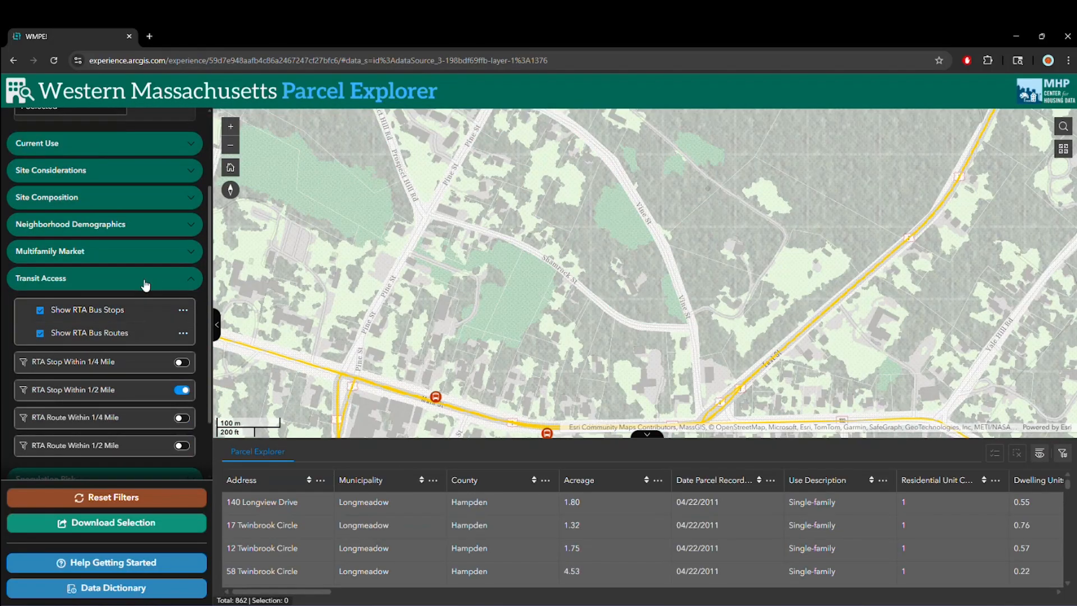
click(140, 281)
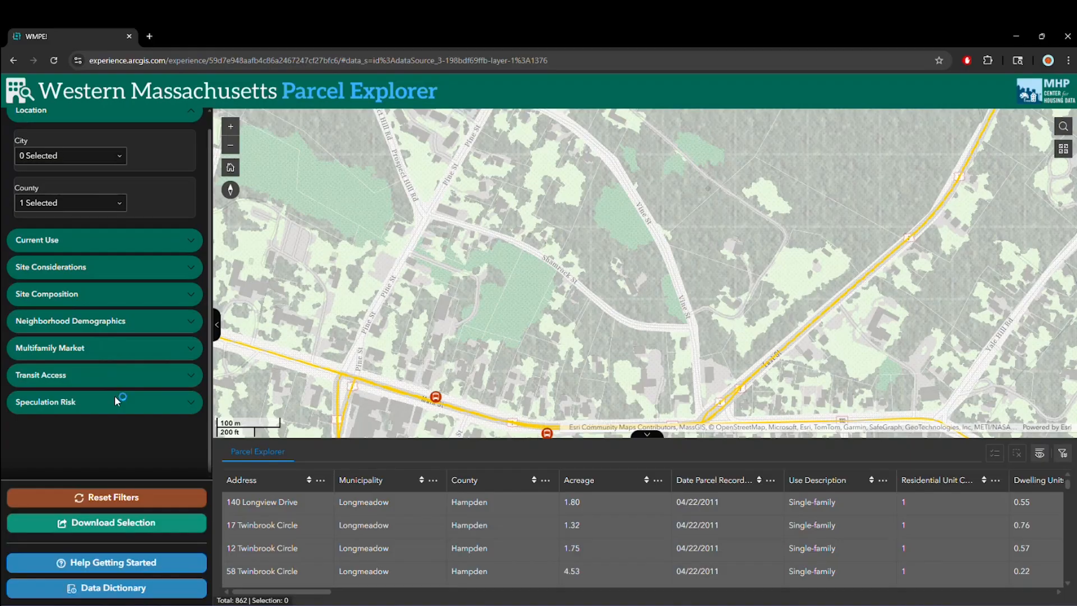
click(117, 351)
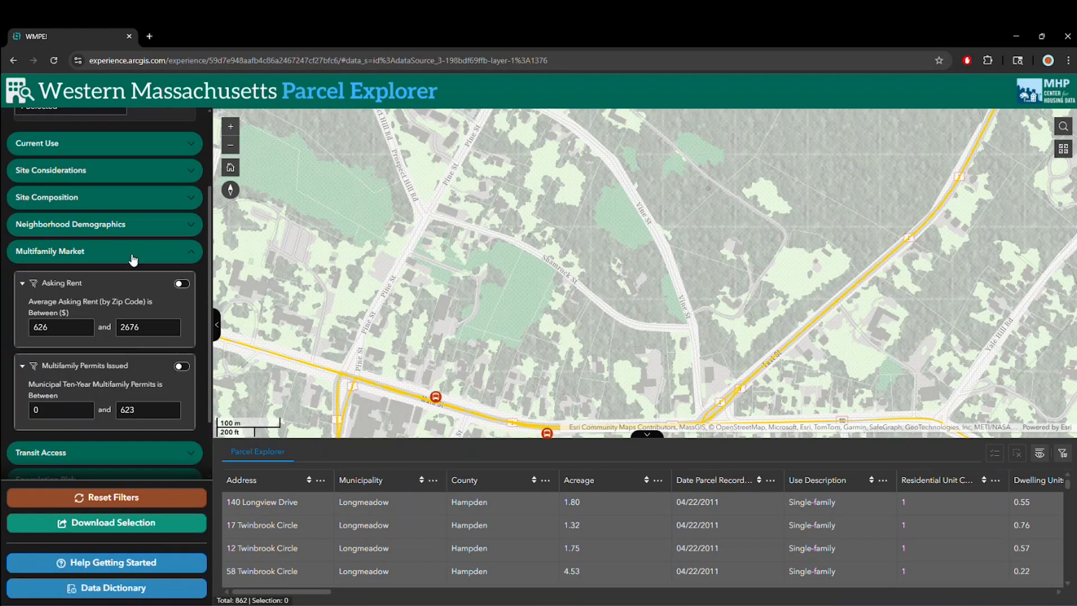
click(132, 255)
click(123, 321)
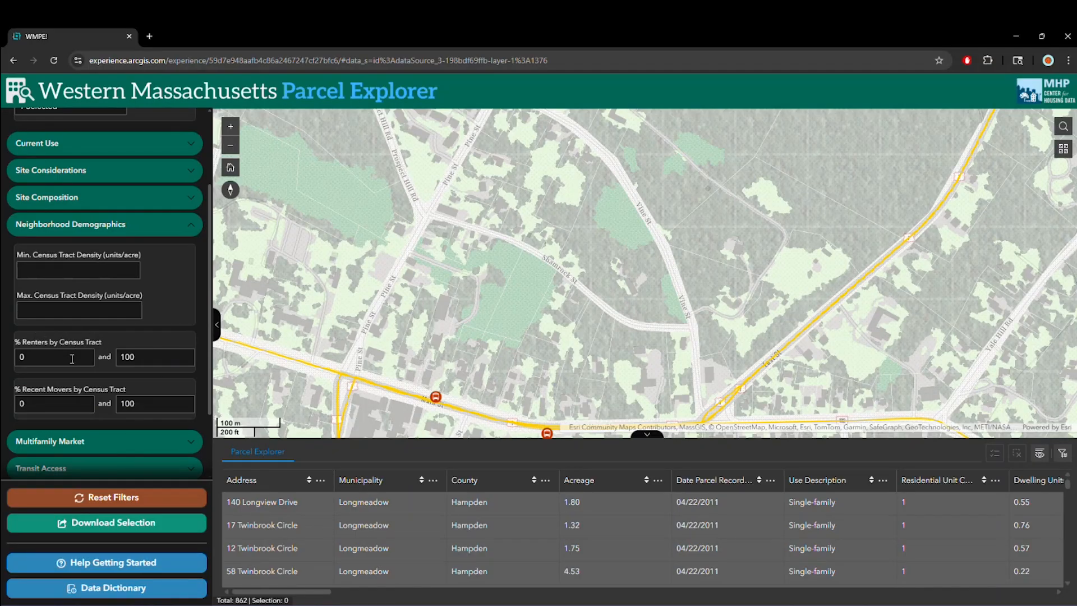
double_click(47, 356)
text(30)
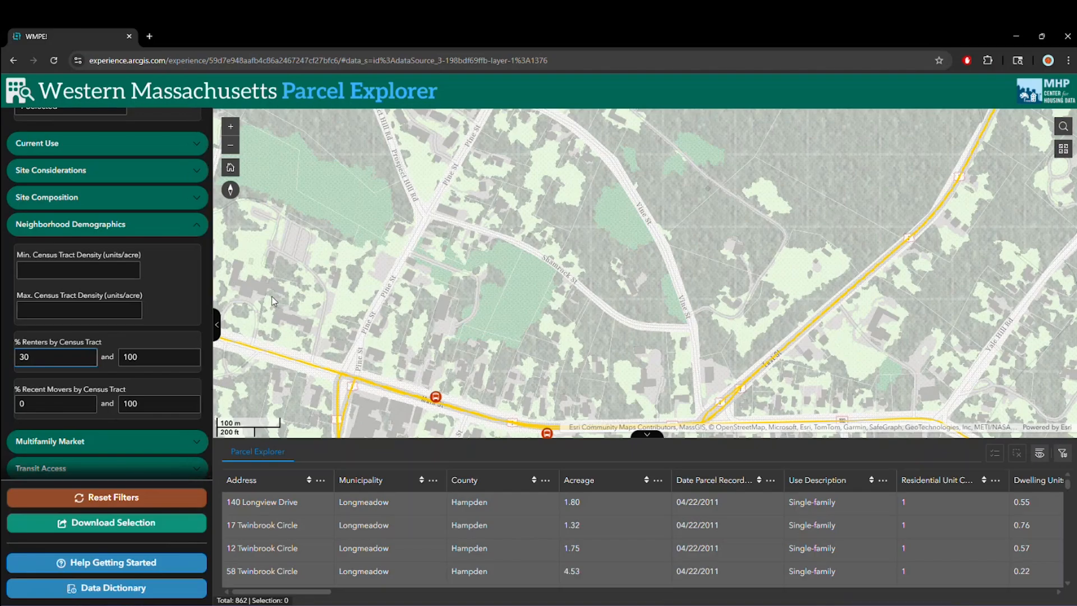
click(197, 307)
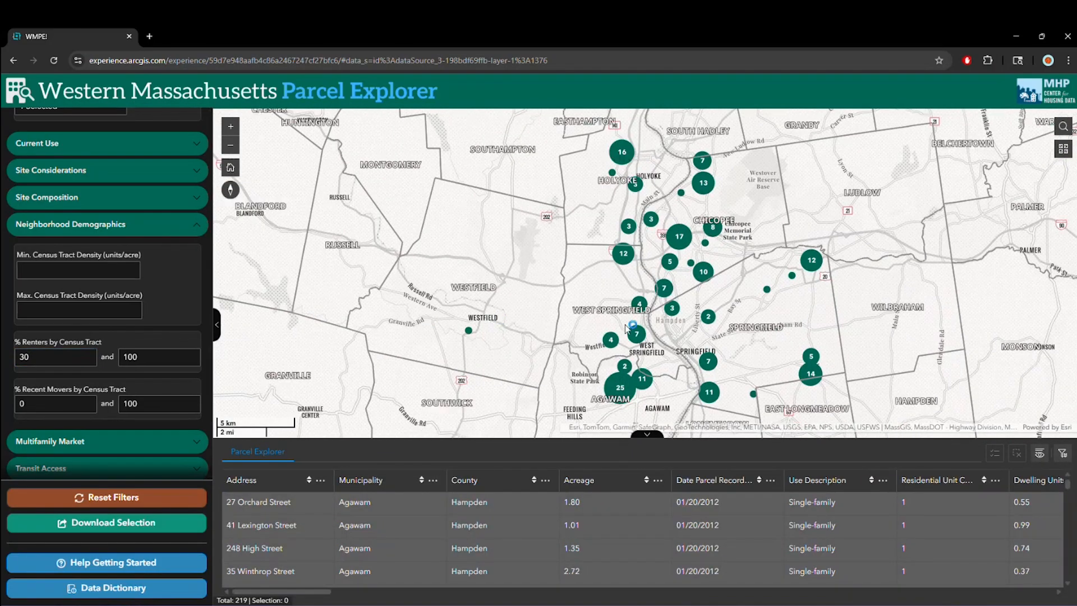
- Examine how the filtered parcels are distributed across the municipalities of Hampden County on the map
scroll(724, 301, down, 1)
drag(765, 312, 694, 314)
scroll(694, 314, up, 2)
scroll(568, 315, down, 1)
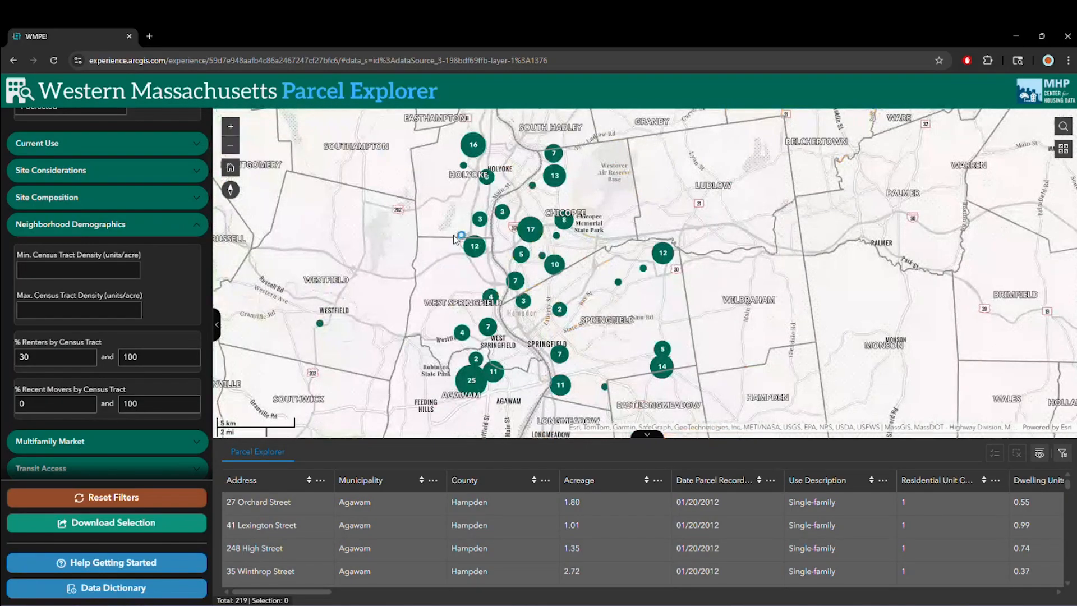
click(230, 145)
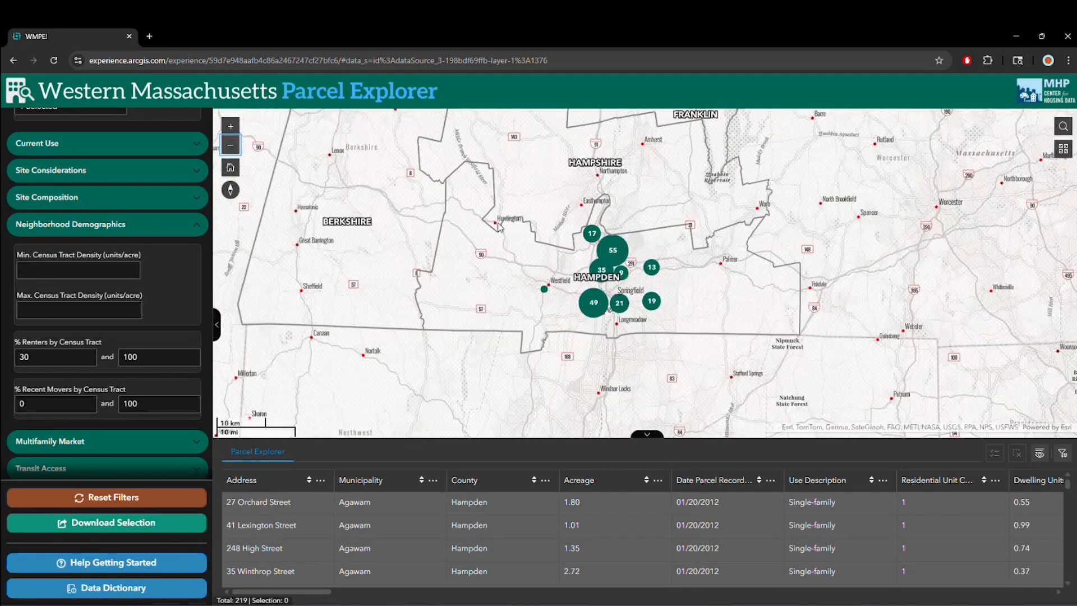
click(230, 126)
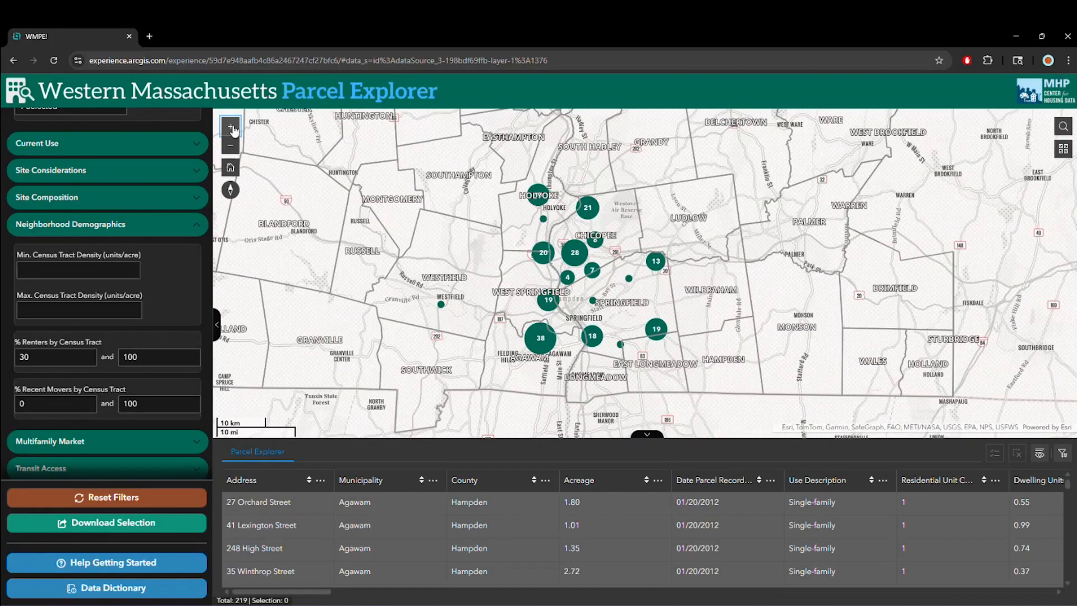
drag(551, 293, 526, 303)
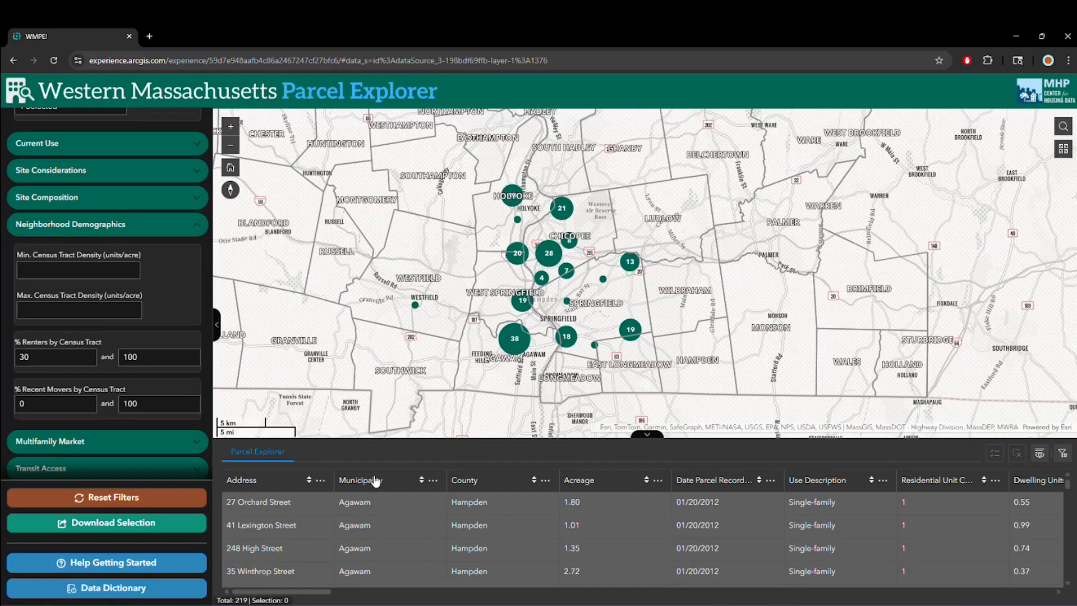
scroll(272, 550, down, 1)
click(279, 537)
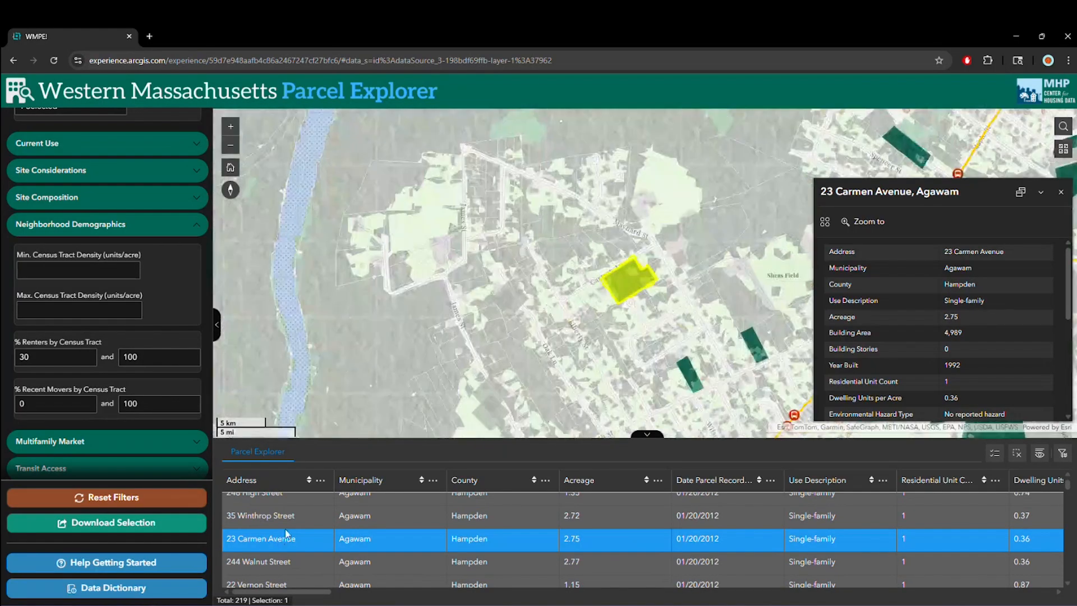
drag(560, 358, 375, 282)
drag(478, 235, 417, 258)
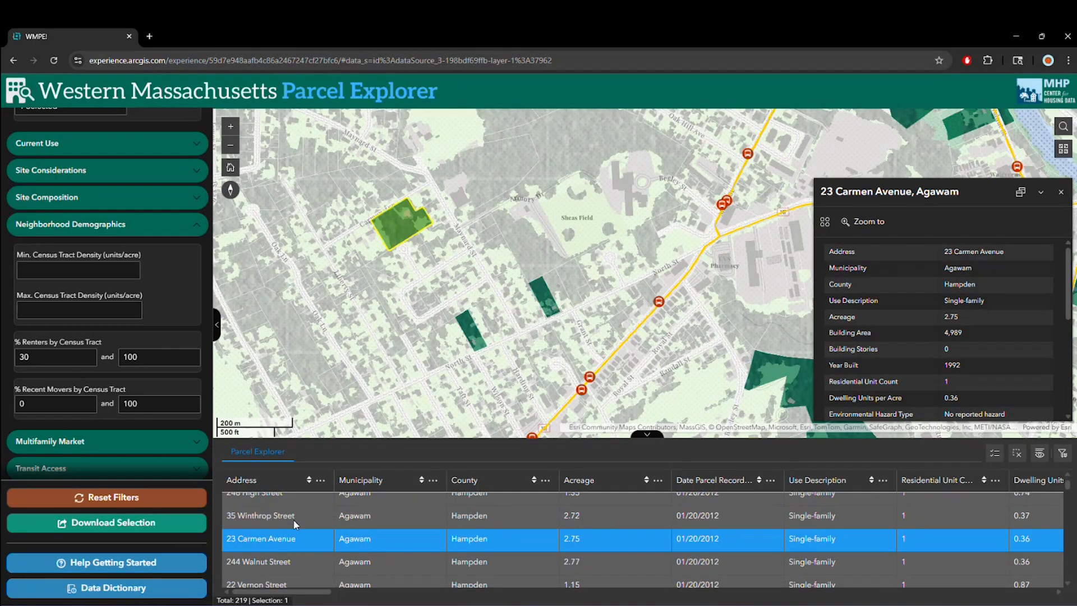
- Export all of the filtered parcels, not just the selected one, to a CSV file
click(140, 529)
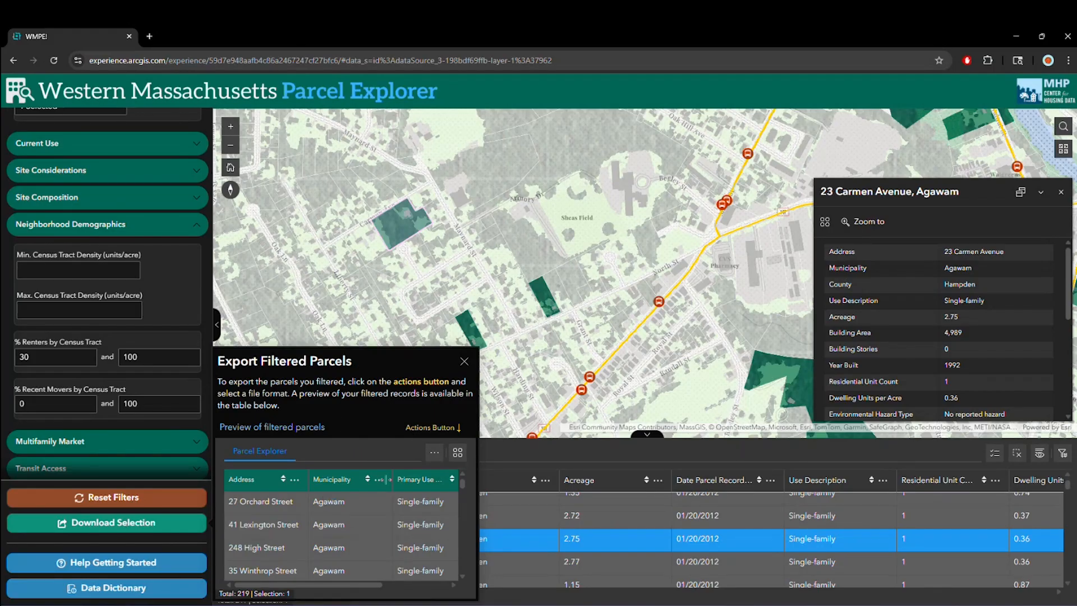
click(461, 461)
mouse_move(494, 525)
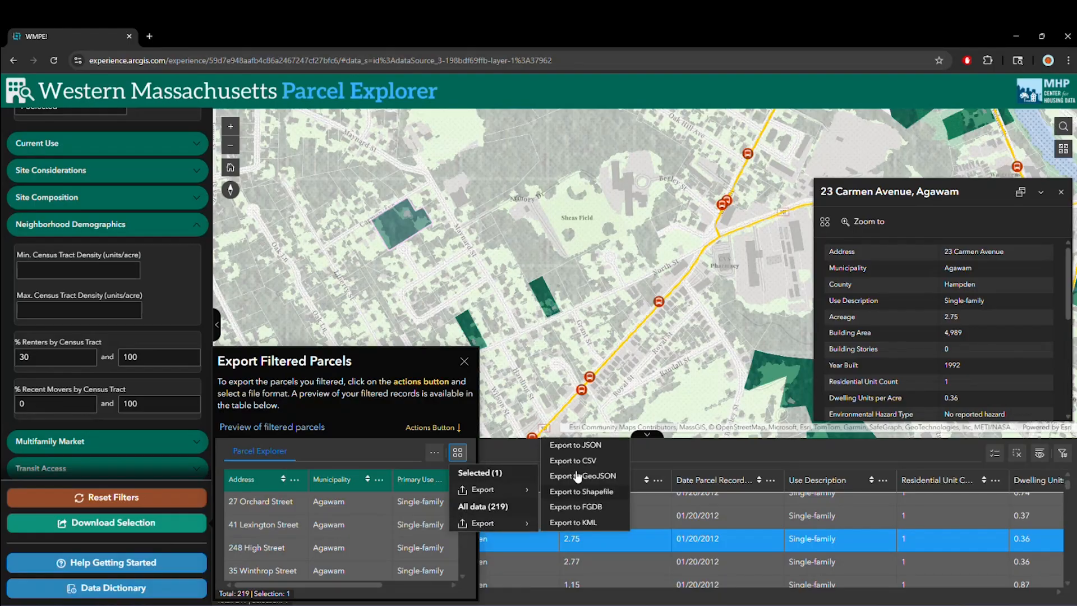
click(579, 464)
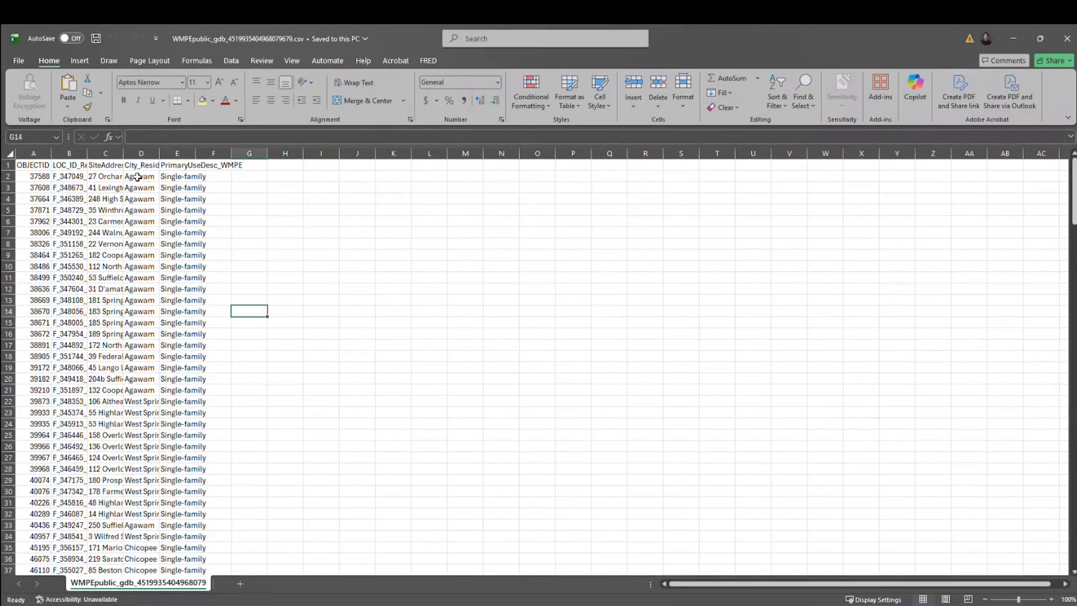
- Switch to Excel and fit the widths of columns B to E to their contents in the exported CSV
double_click(123, 153)
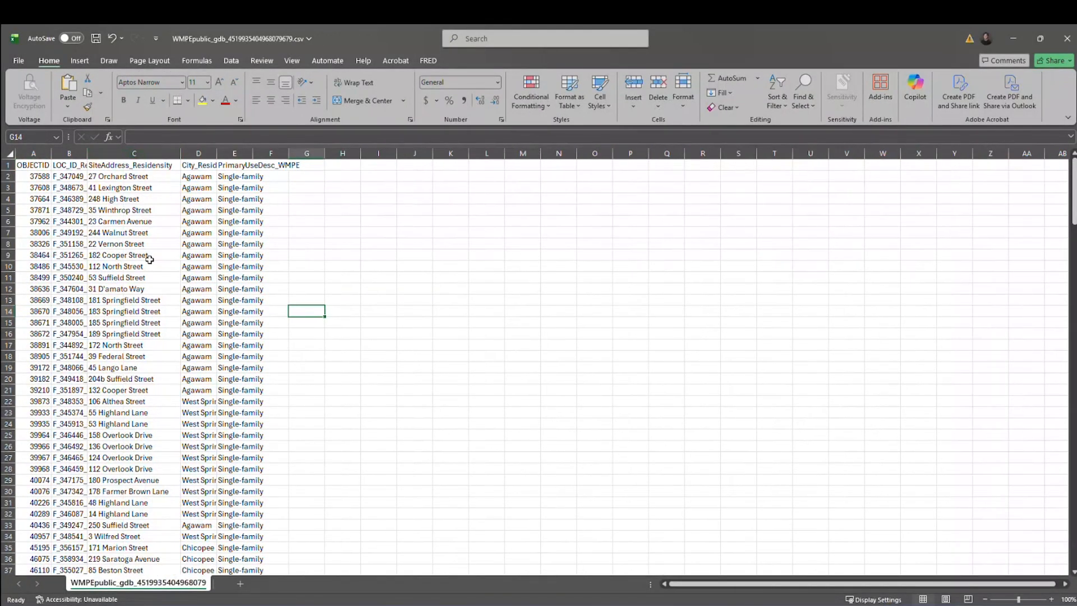
double_click(87, 154)
double_click(289, 153)
double_click(253, 153)
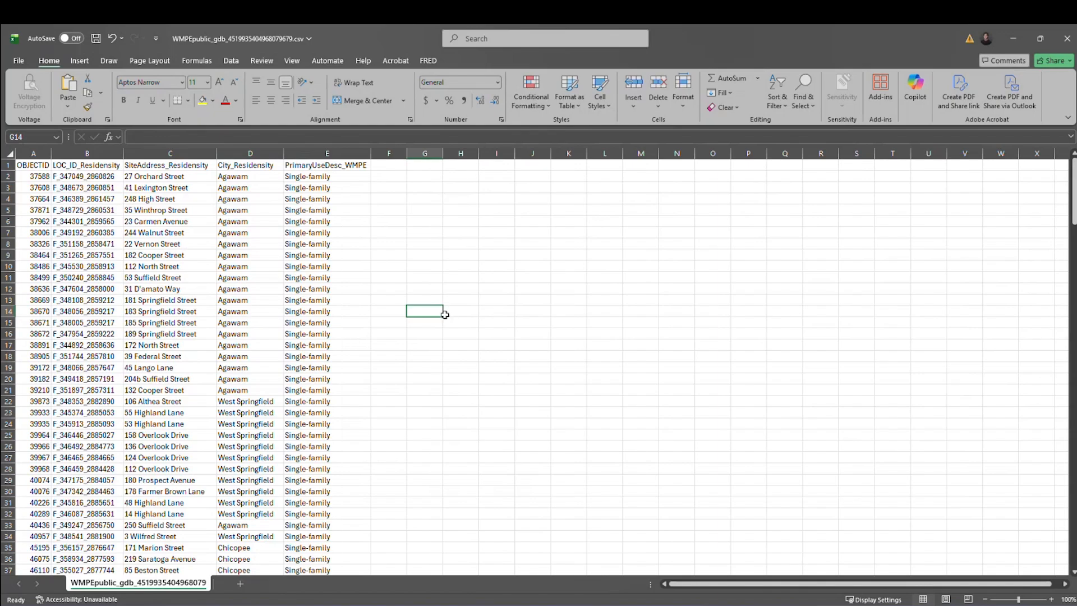
- Close the exported CSV without saving the changes and dismiss the Export Filtered Parcels window in the Parcel Explorer
click(1067, 39)
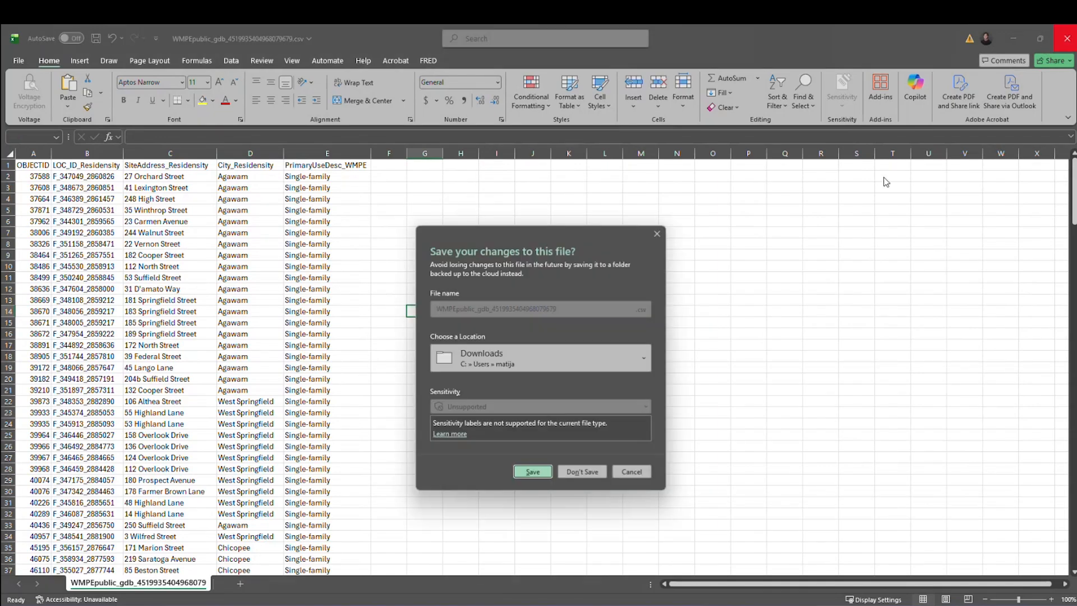
click(575, 468)
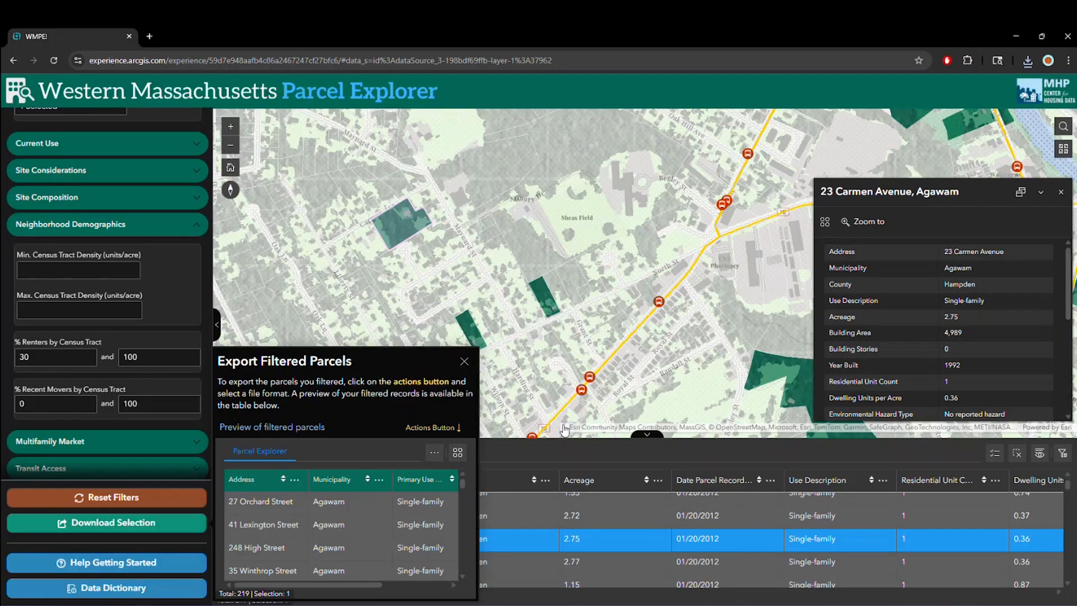
click(464, 362)
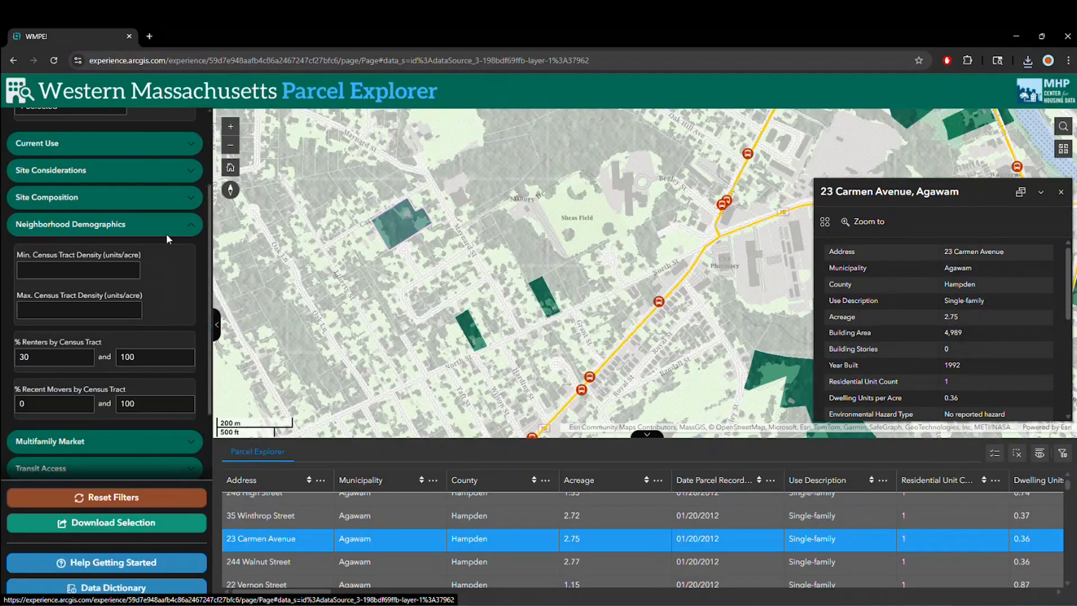
- Collapse the Neighborhood Demographics filters and examine the Current Use and Site Considerations filter options
click(142, 224)
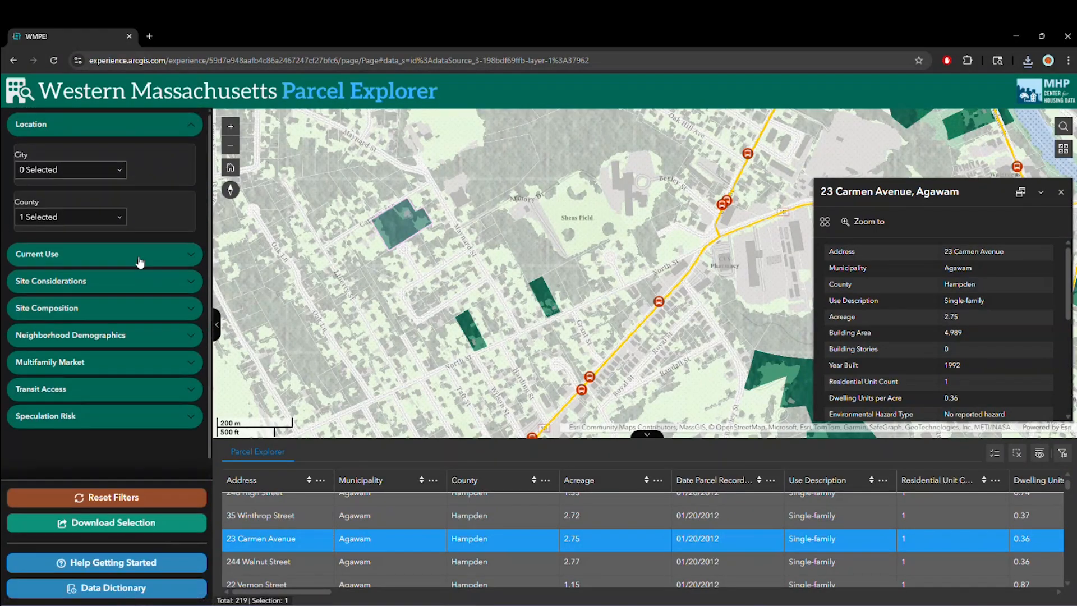
click(116, 262)
click(127, 264)
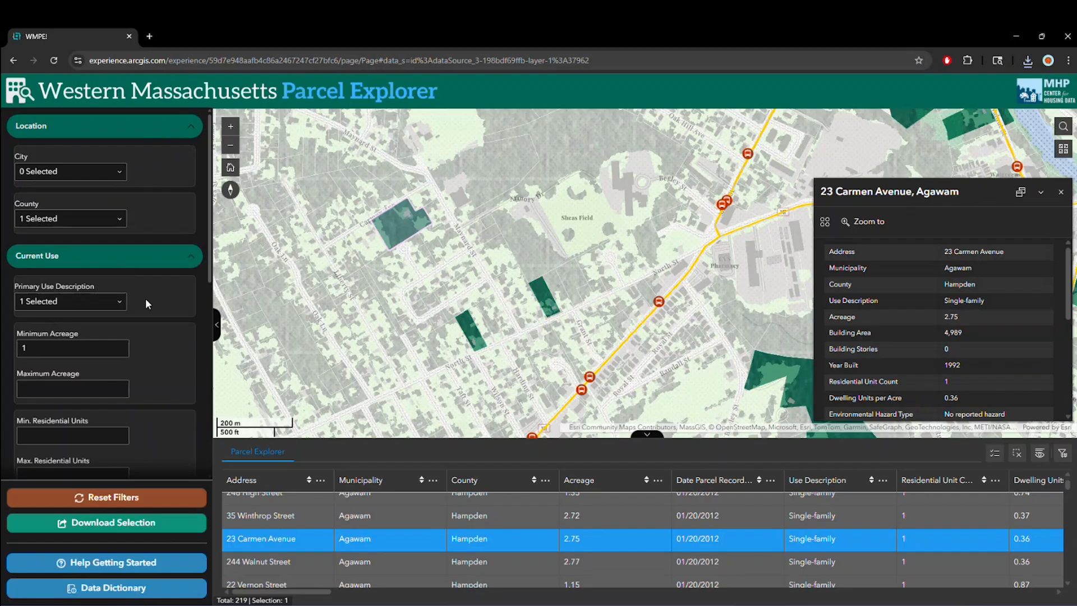
click(140, 283)
scroll(175, 322, down, 2)
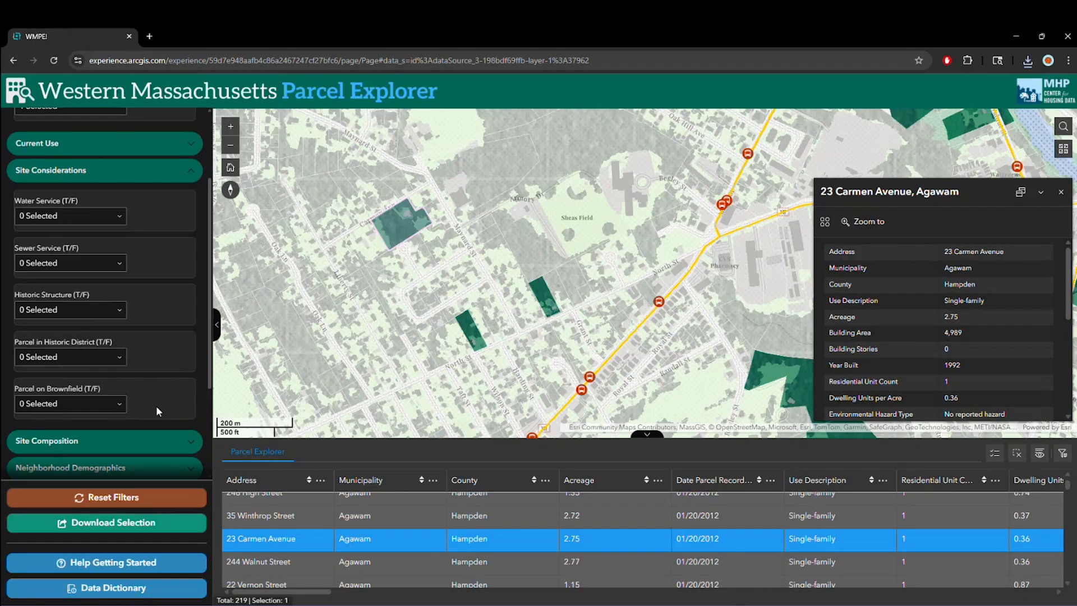
- Examine the Site Composition filters, from the layer display options to the percent coverage ranges for each land cover type
click(137, 444)
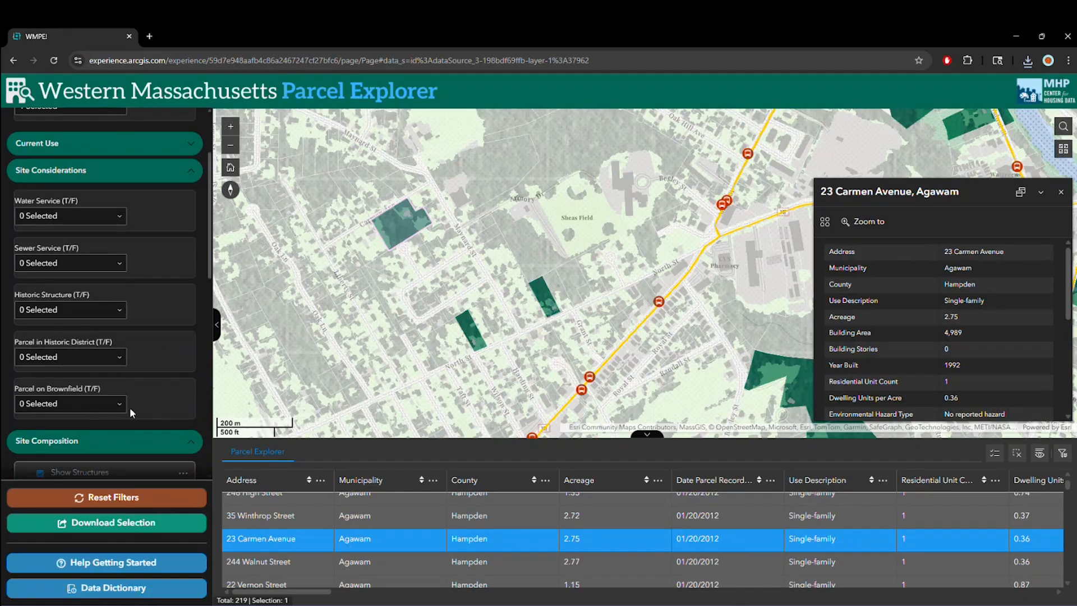
scroll(122, 382, down, 6)
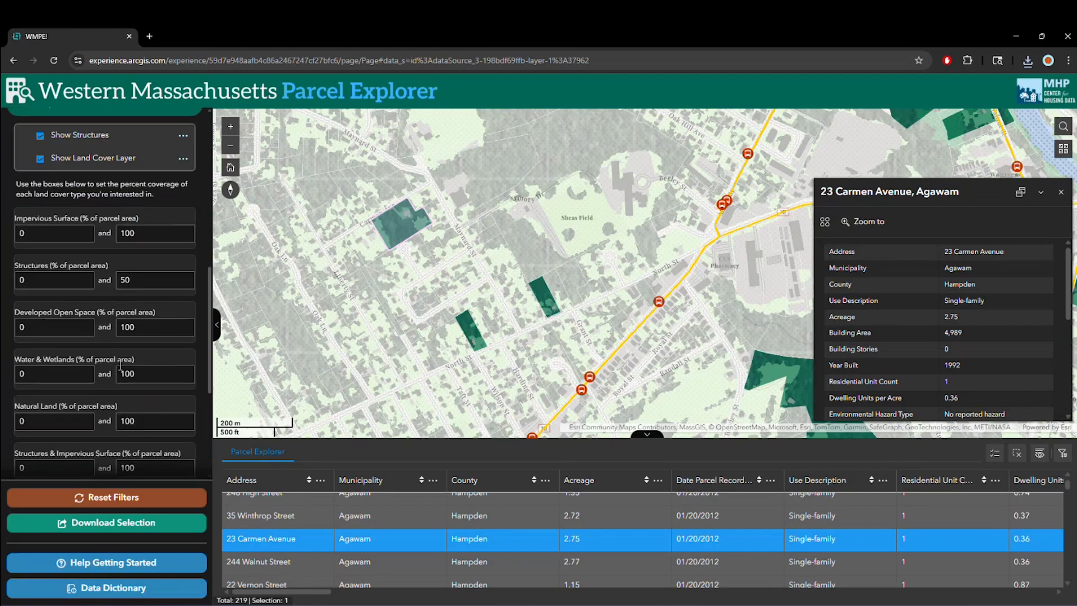
scroll(134, 334, up, 3)
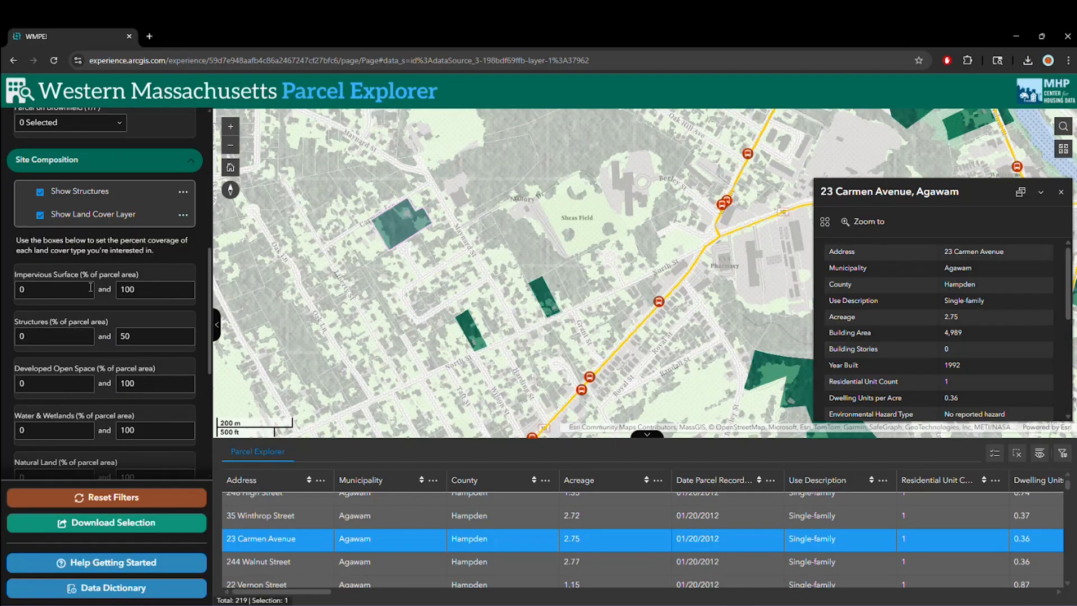
scroll(117, 288, down, 2)
scroll(116, 290, down, 1)
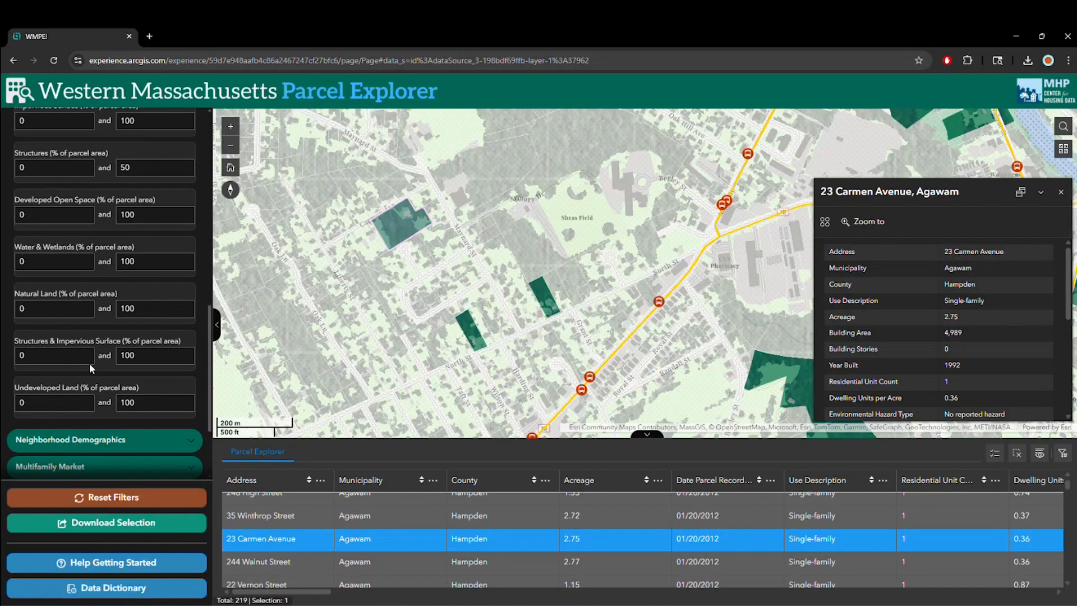
scroll(124, 376, down, 3)
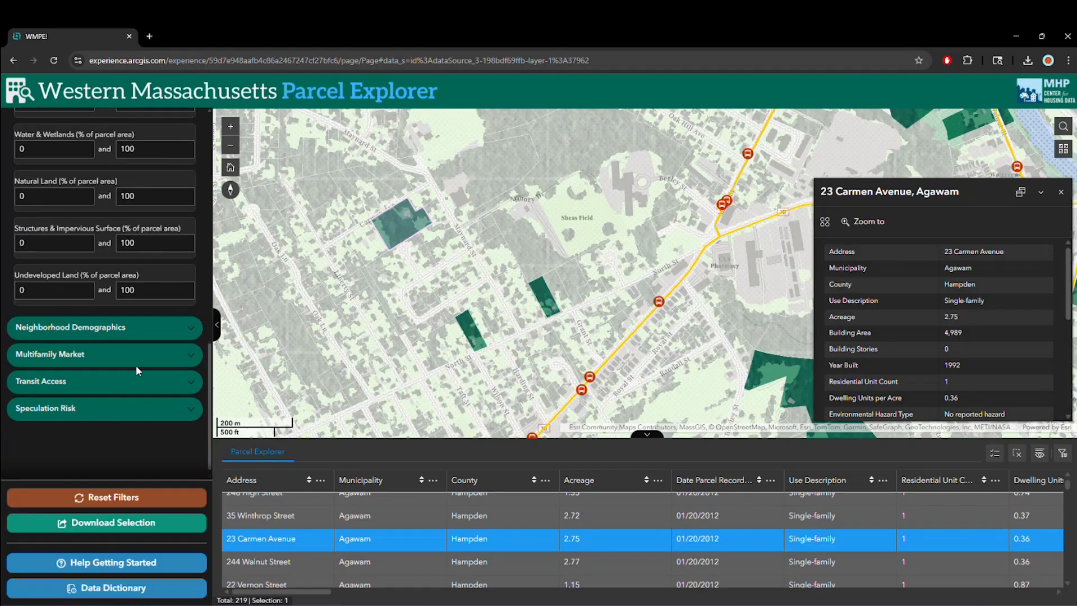
scroll(135, 368, up, 6)
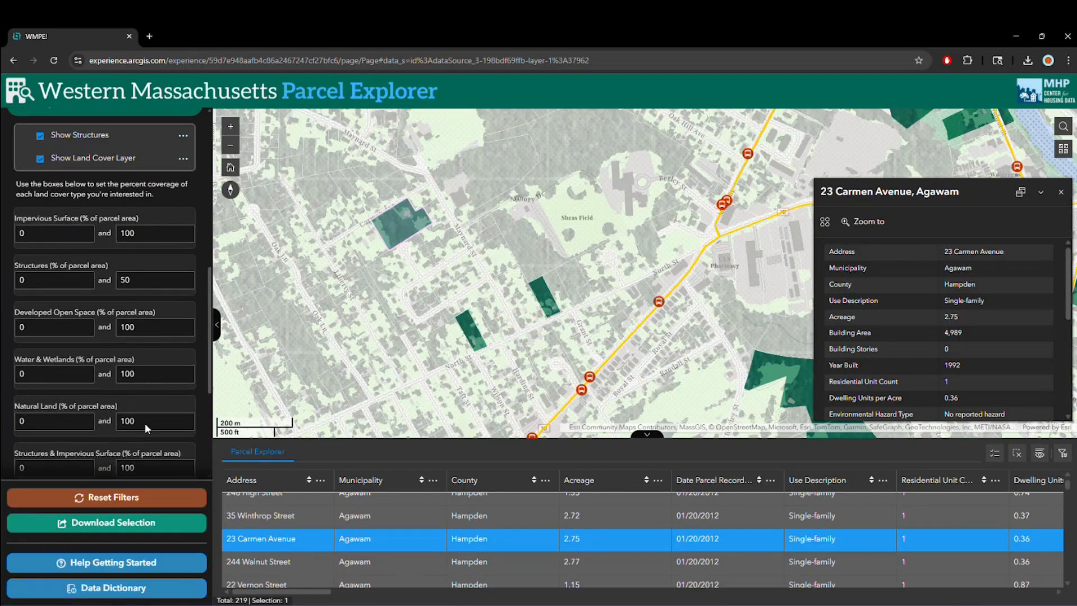
- Collapse the Site Considerations, Location and Site Composition filter groups
scroll(164, 233, up, 10)
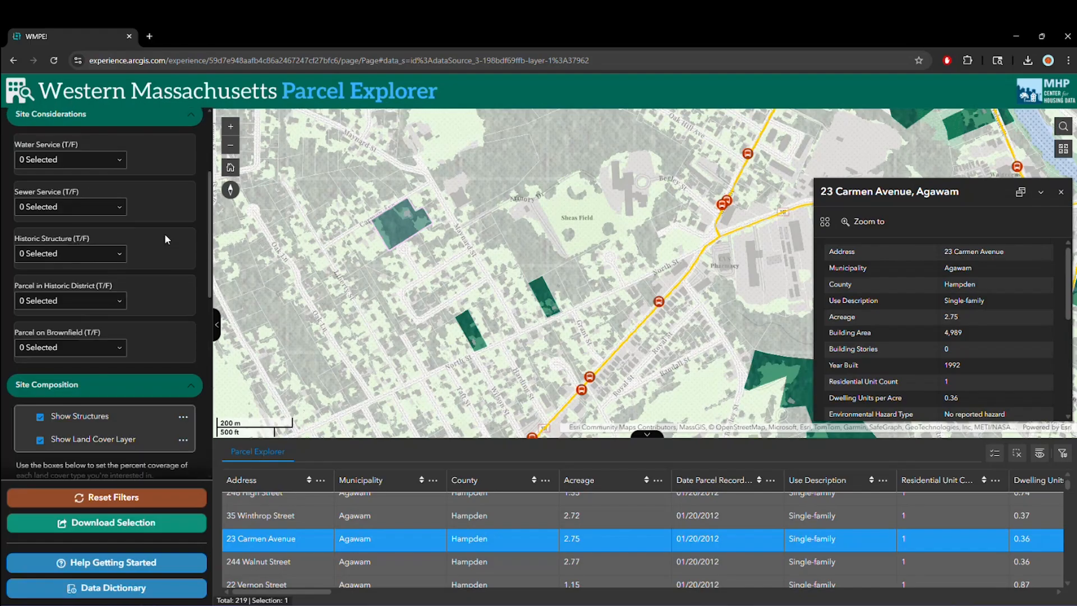
click(164, 281)
click(169, 126)
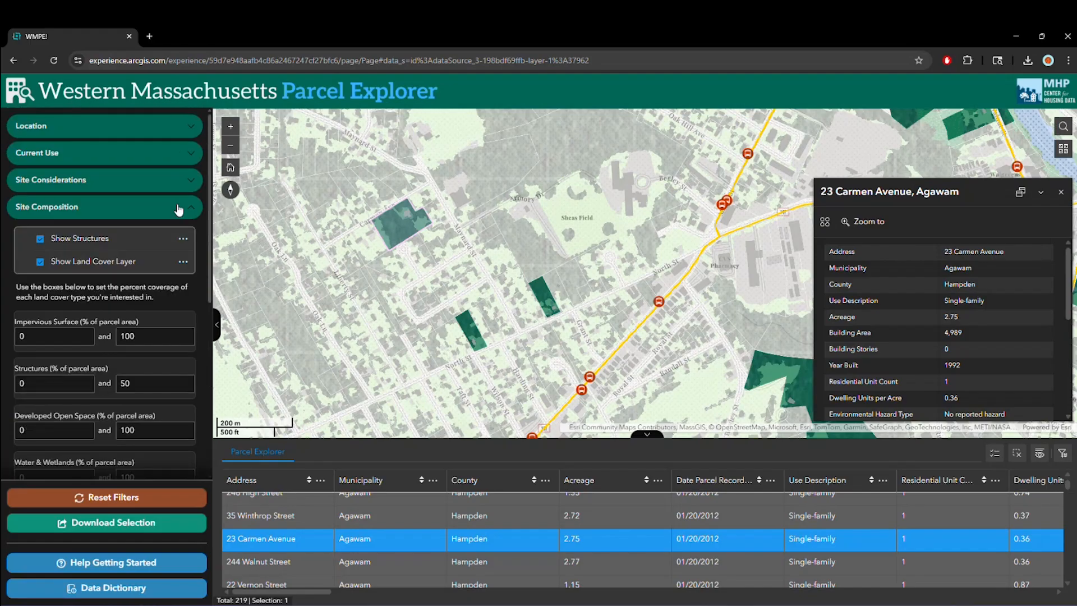
click(176, 206)
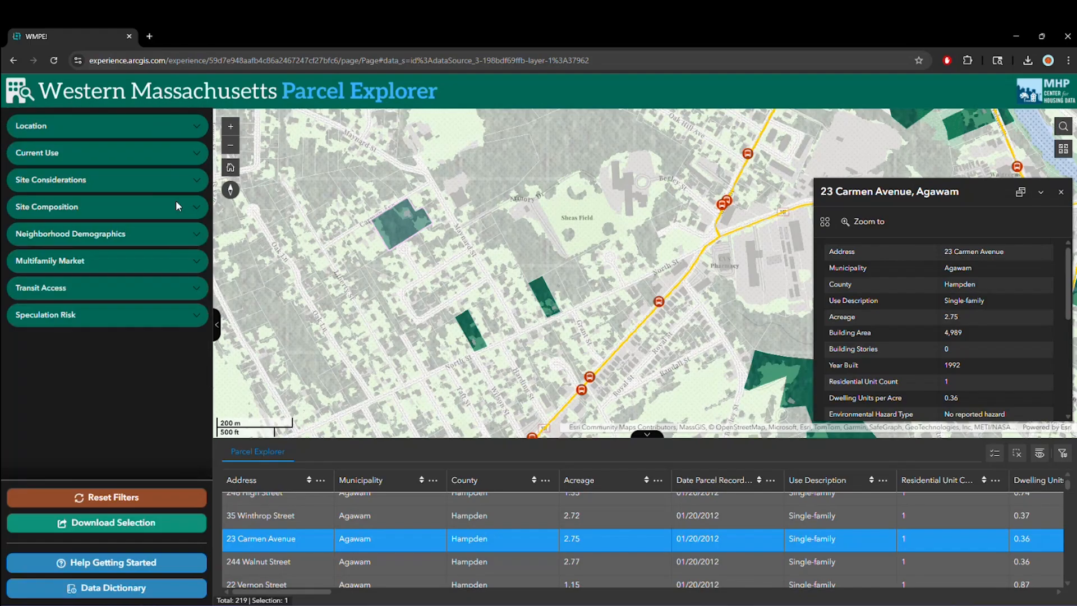
- Read the introduction and the Filtering the Data page of the Help Getting Started guide, and close the guide
click(160, 568)
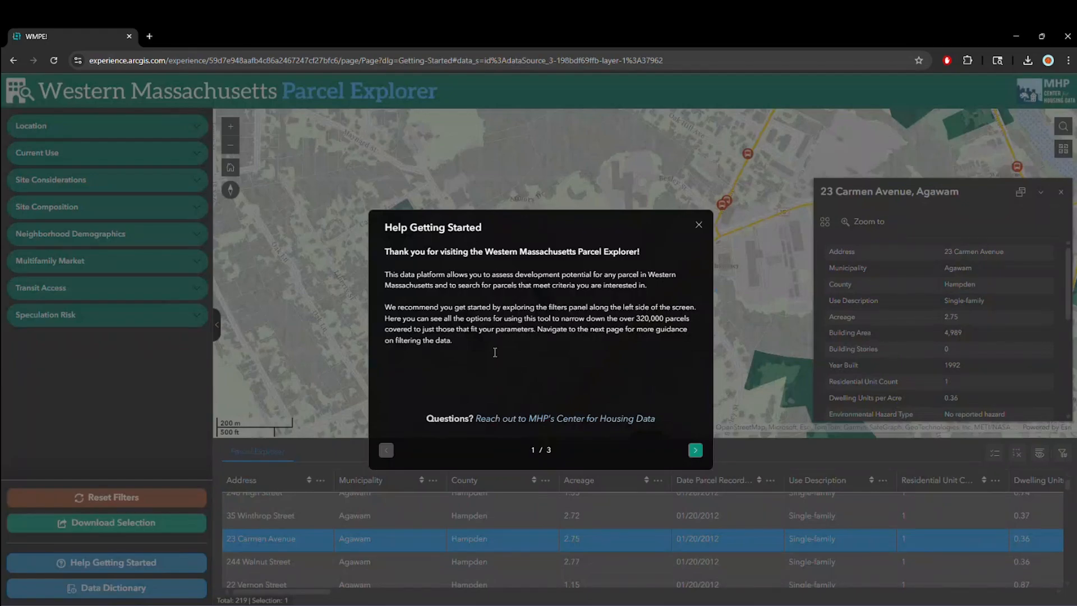
click(695, 450)
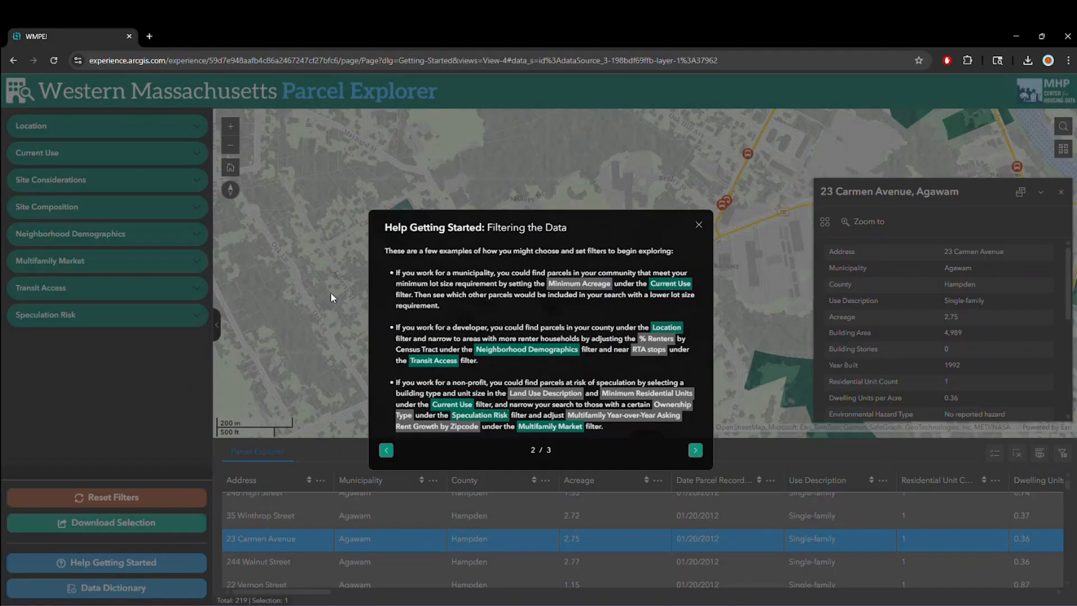
click(294, 342)
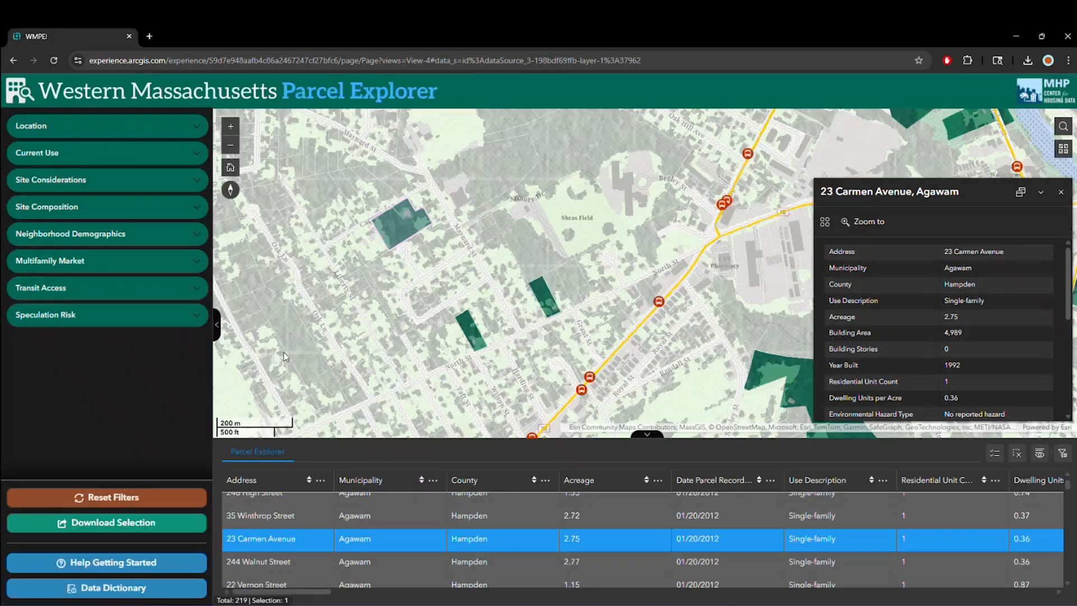
- Open the Data Dictionary spreadsheet and return to the Parcel Explorer to view further columns of the parcel table
click(129, 589)
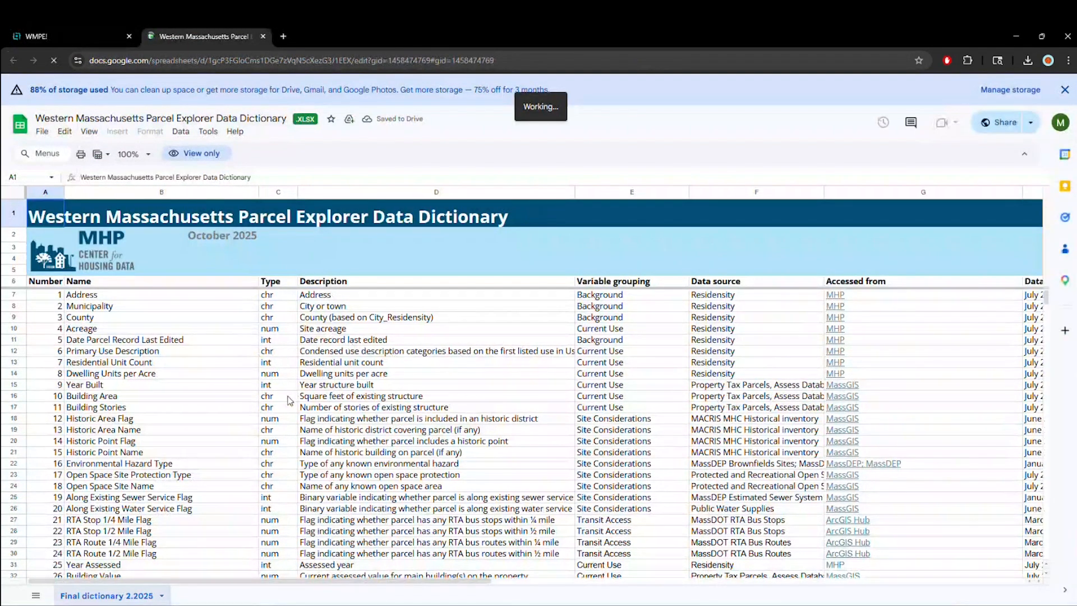
click(100, 39)
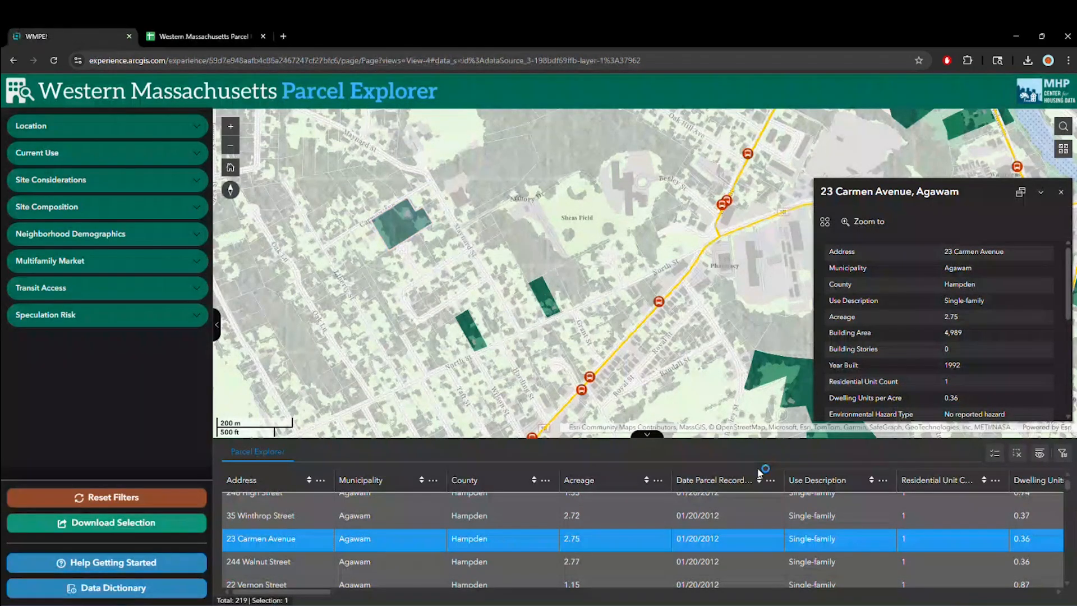
drag(290, 590, 299, 448)
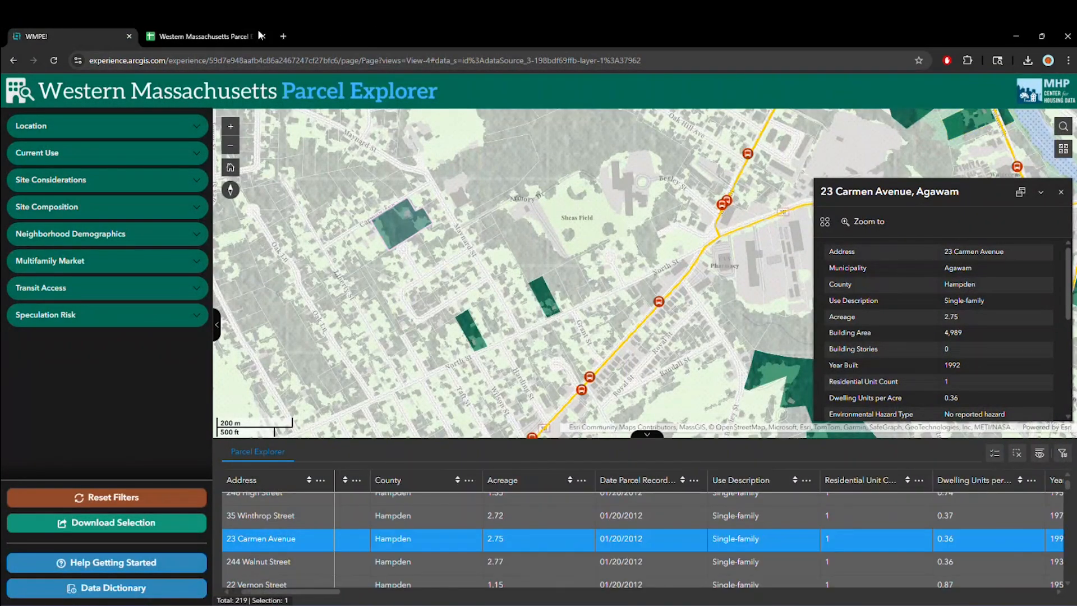
- Examine the Data Dictionary's variable descriptions, groupings, data sources, vintages and constructed-variable flags
click(224, 36)
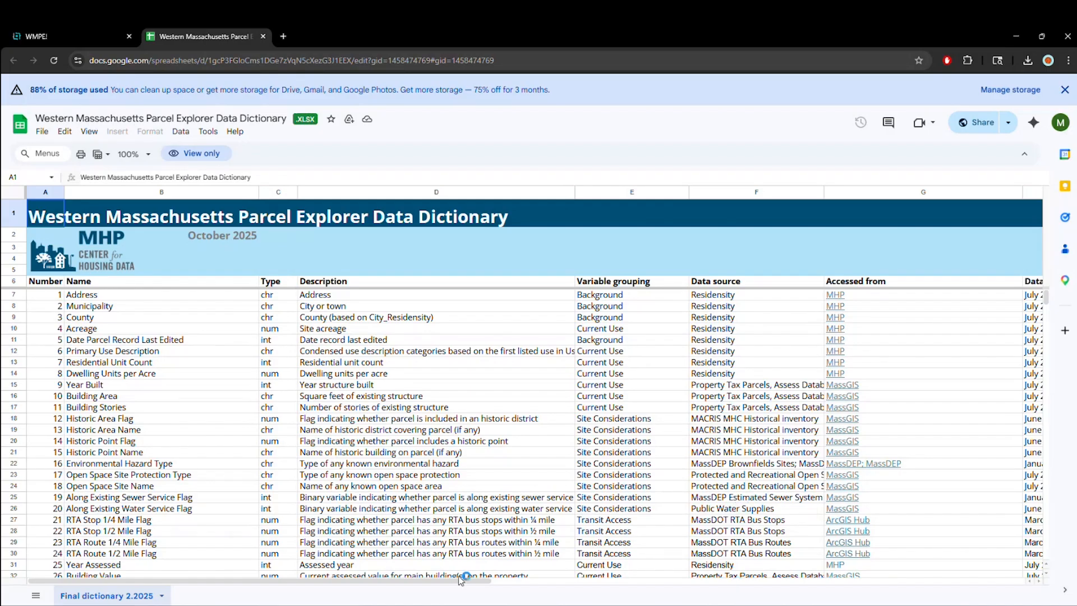
drag(443, 584, 597, 583)
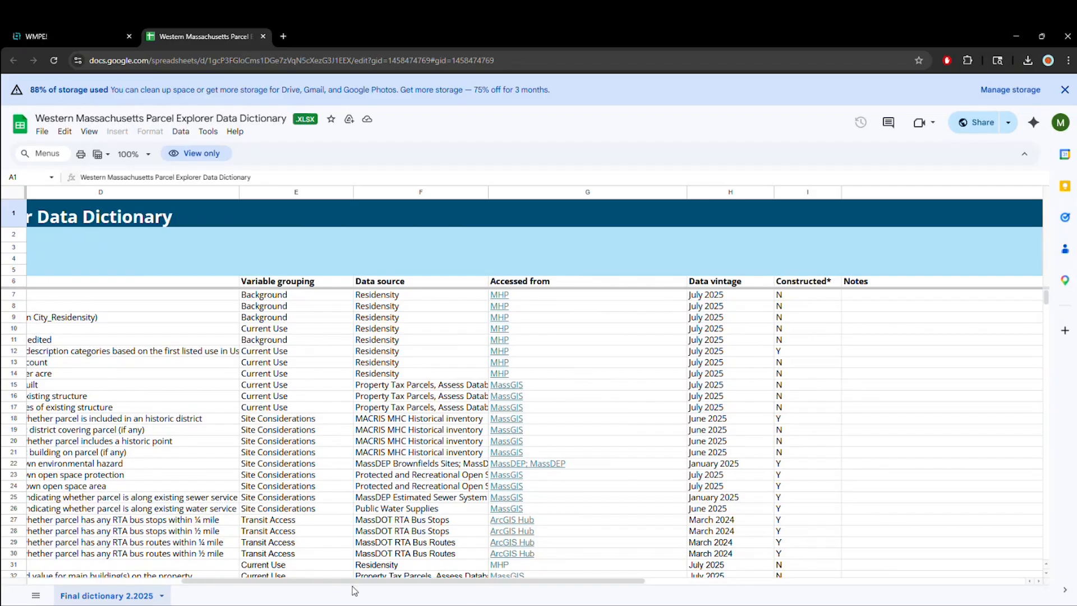
drag(365, 583, 249, 585)
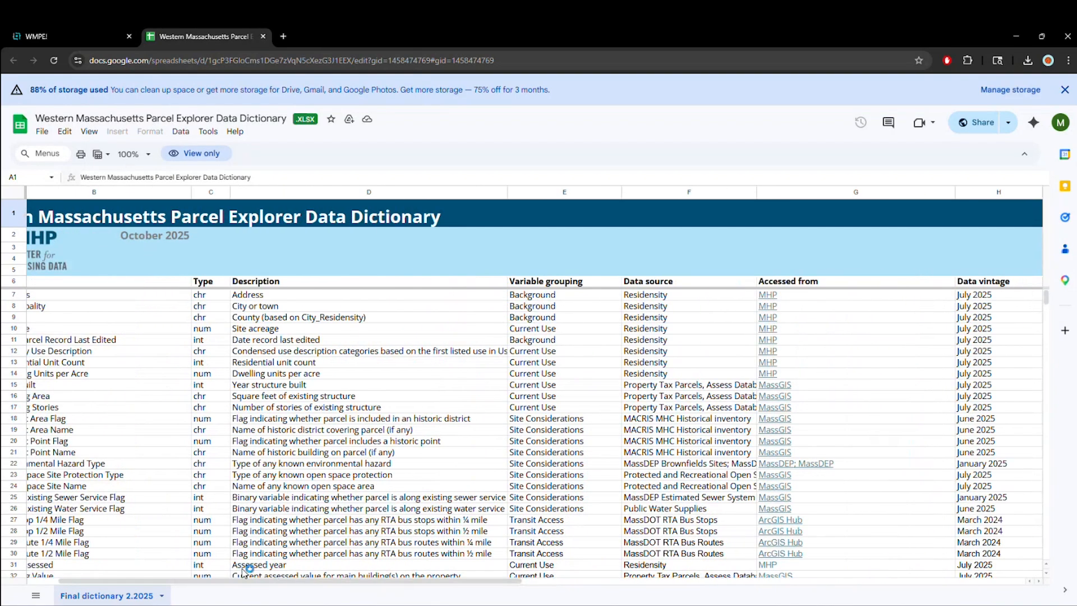
- Return to the Parcel Explorer and reset all parcel filters
click(83, 38)
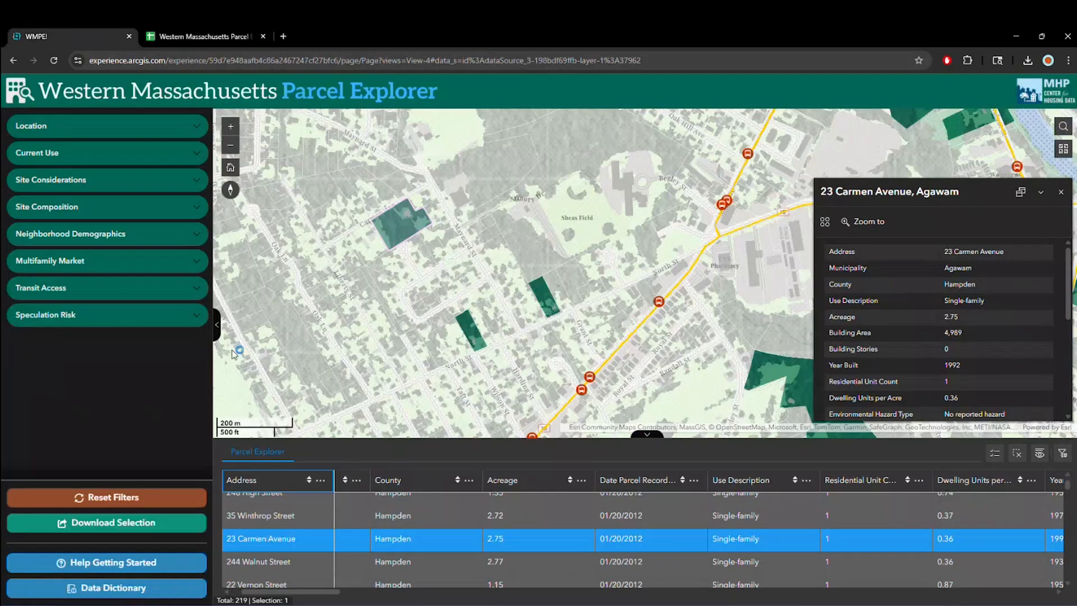
click(121, 498)
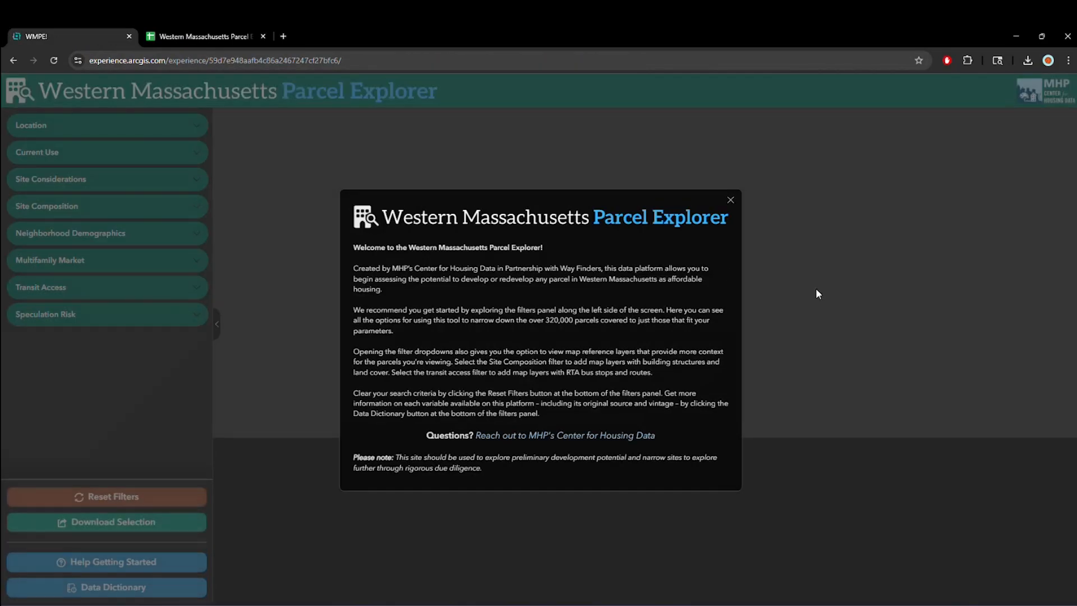
click(816, 288)
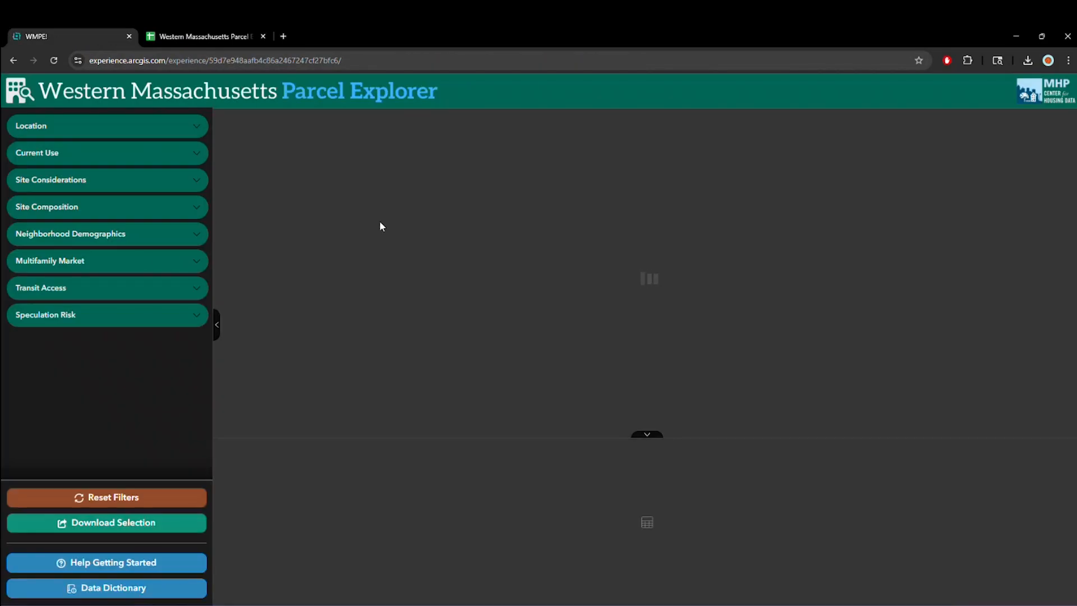